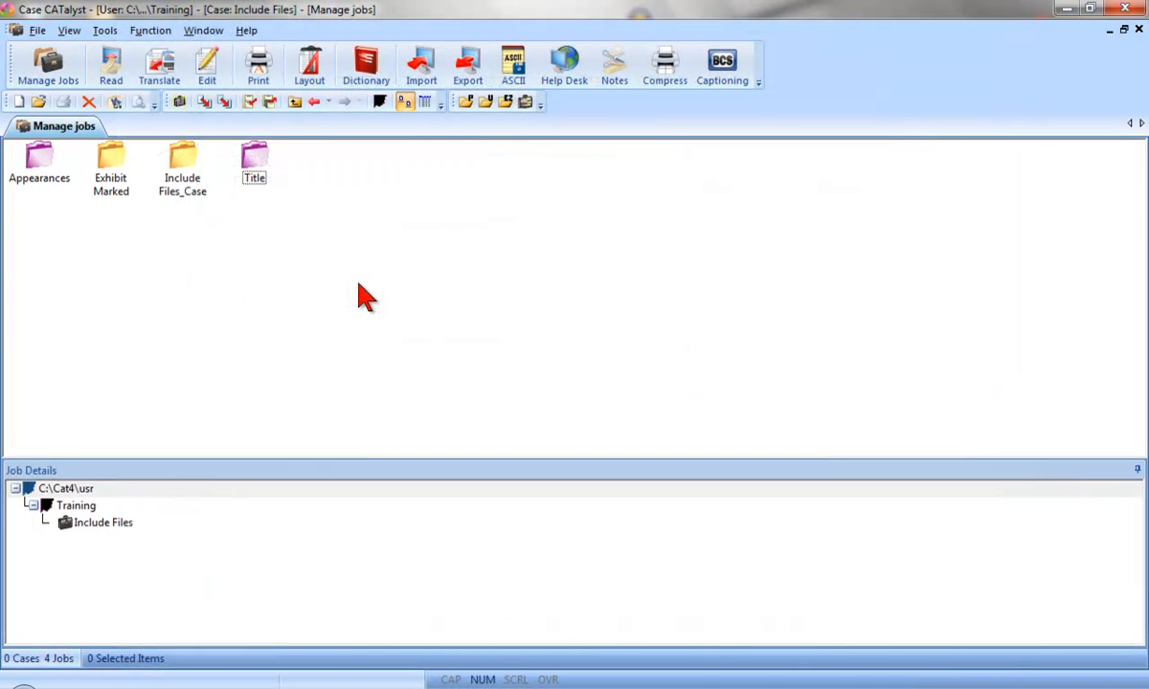
Open the Title file and place the cursor on the empty line at the end of the document.
double_click(251, 162)
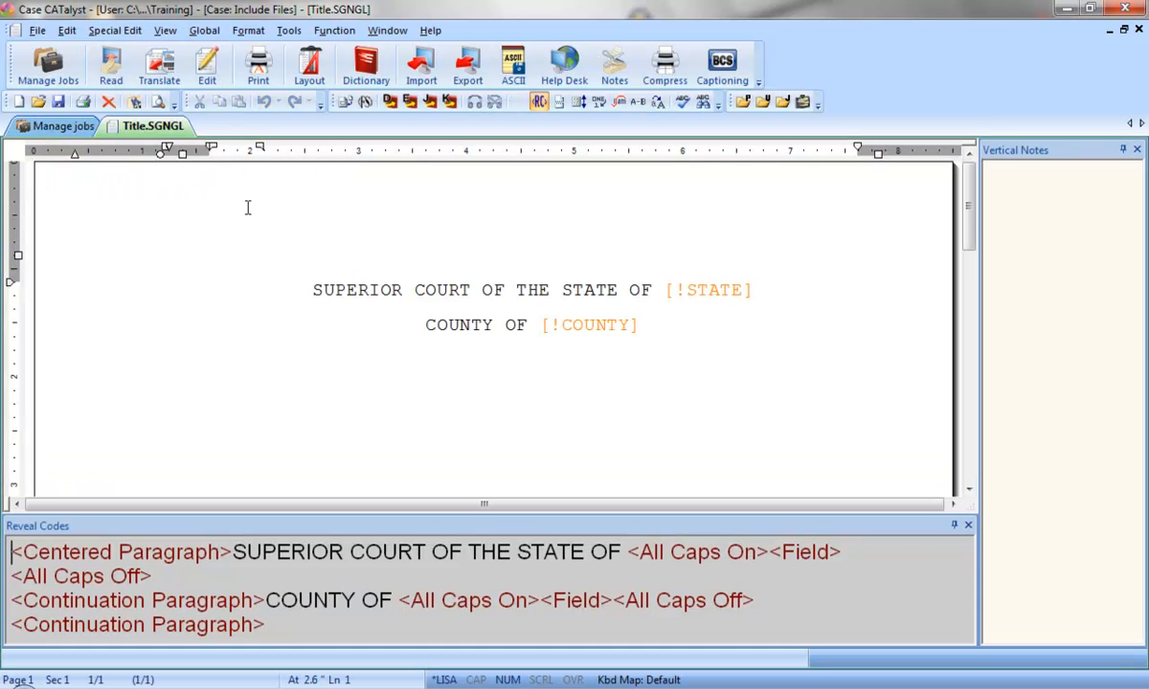
key("ctrl+End")
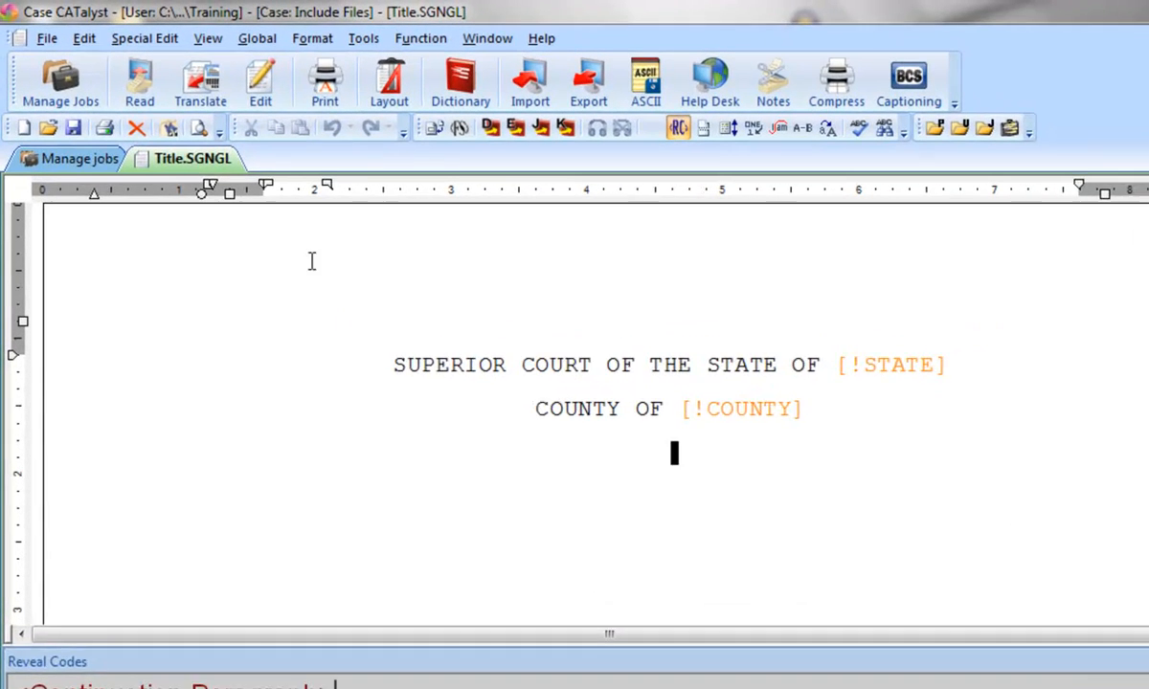
left_click(208, 39)
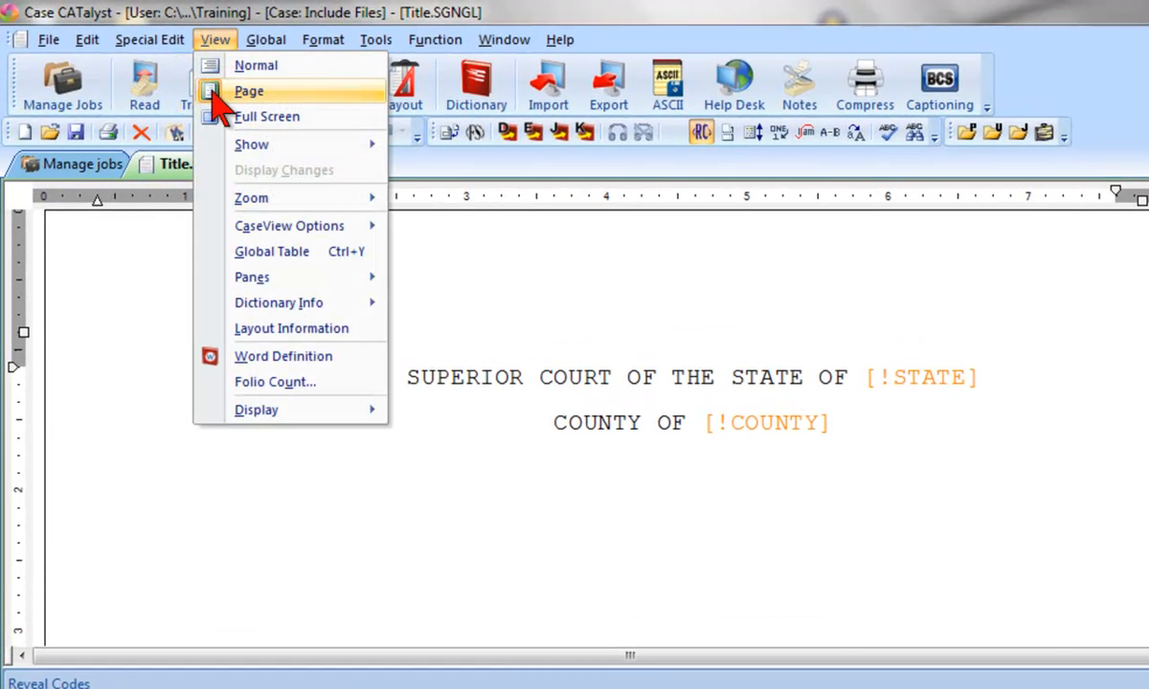
left_click(212, 94)
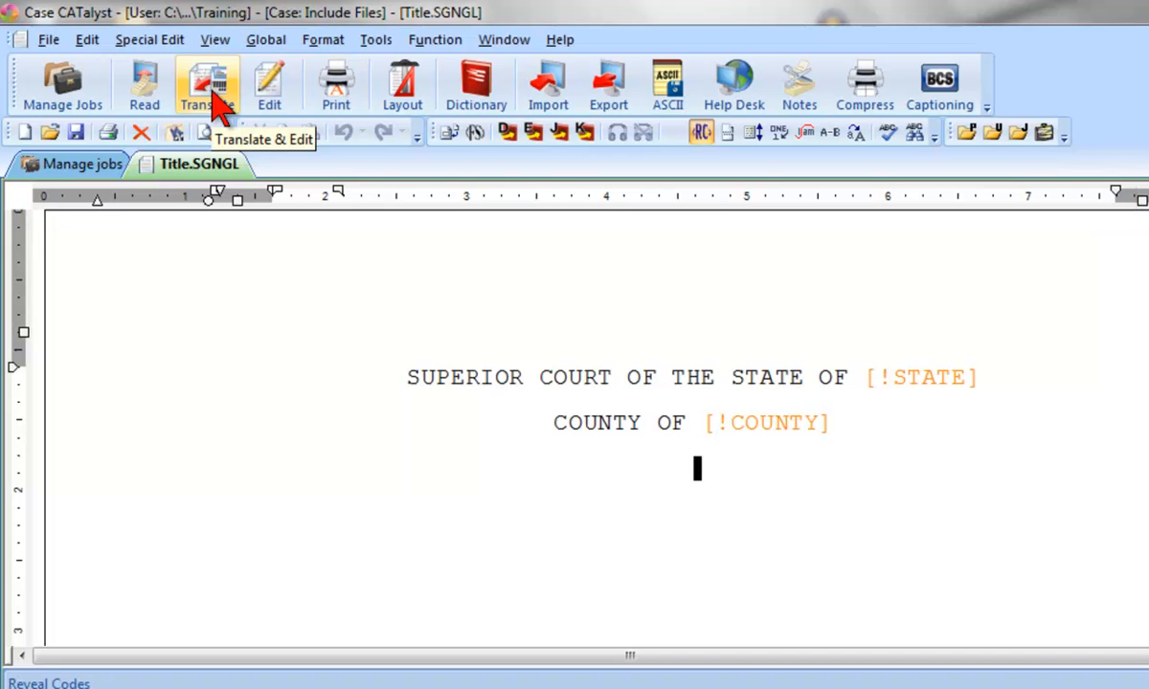
Insert a table with three columns and one row below the county line.
left_click(87, 39)
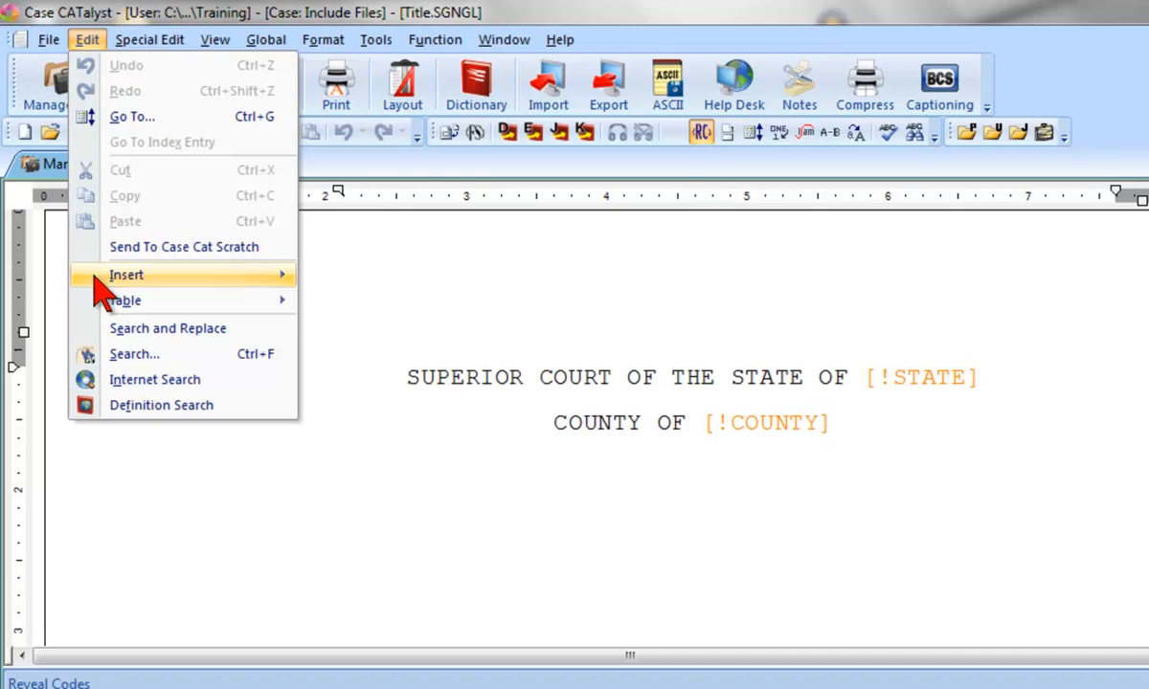
mouse_move(77, 300)
left_click(356, 302)
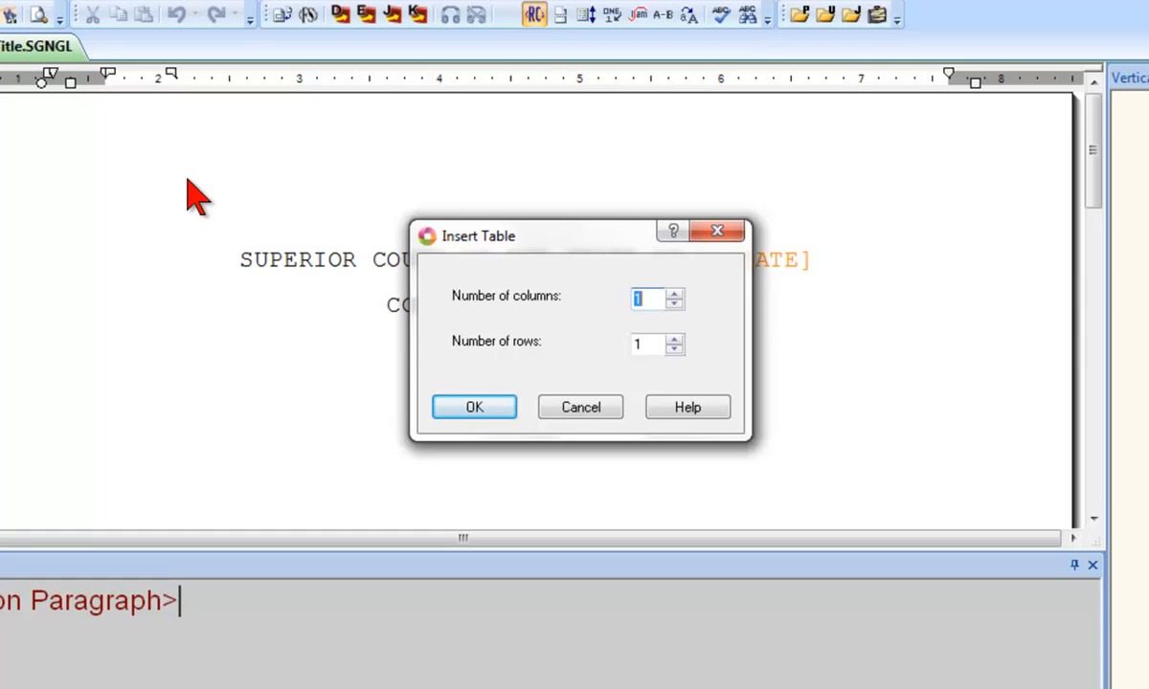
left_click(676, 295)
left_click(676, 296)
left_click(493, 402)
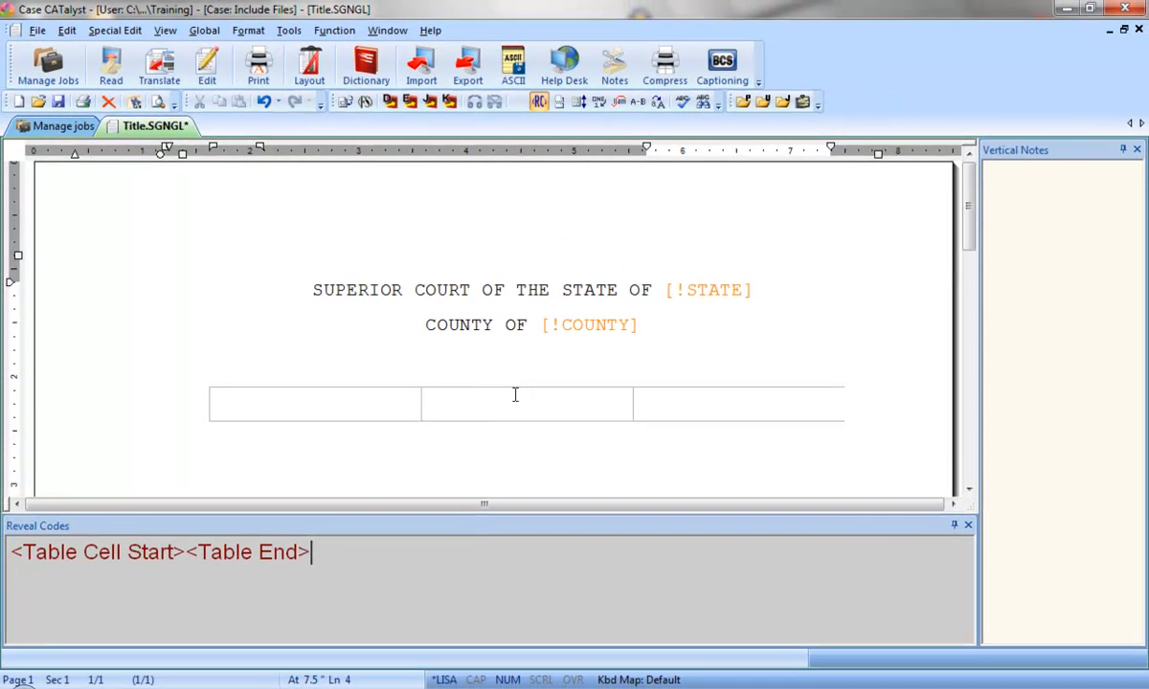
key("Down")
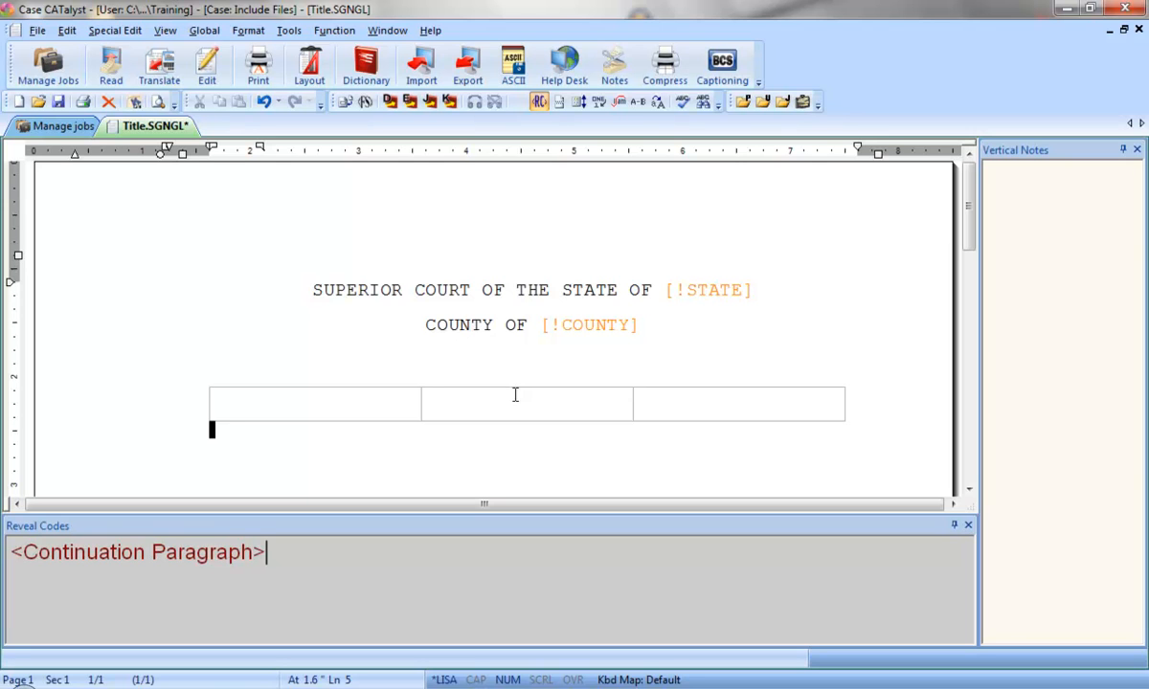
Widen the table's first column by moving the middle column's left margin to about 5.10".
left_click(450, 399)
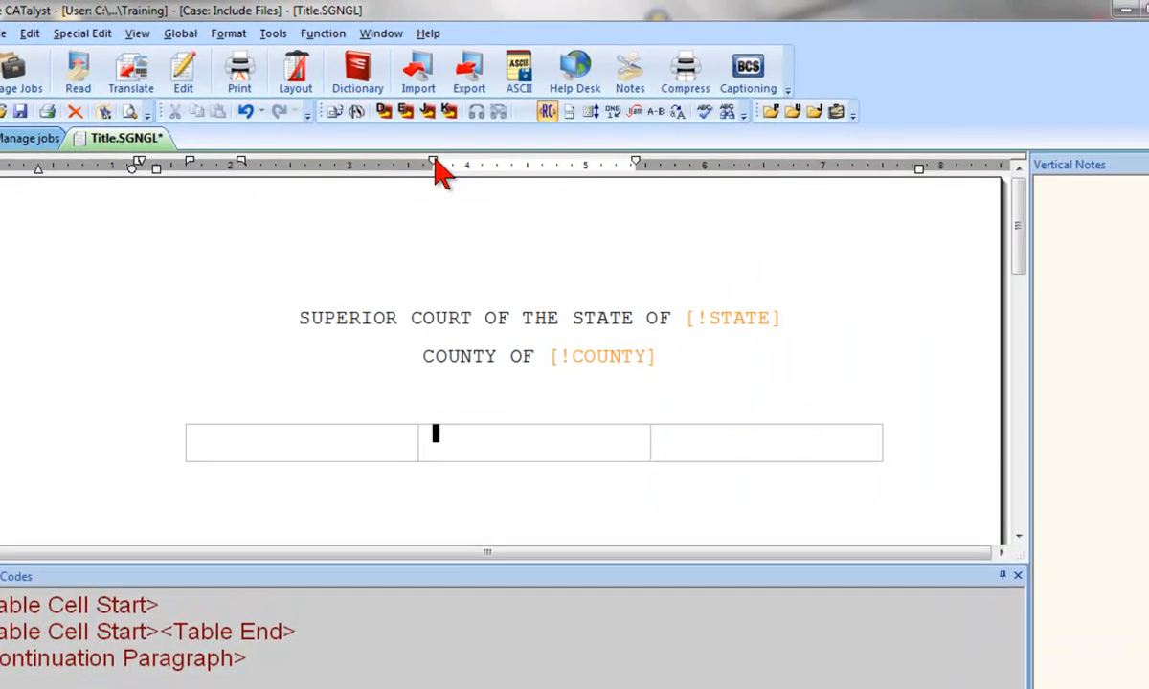
left_click_drag(436, 147, 480, 144)
left_click_drag(488, 193, 625, 192)
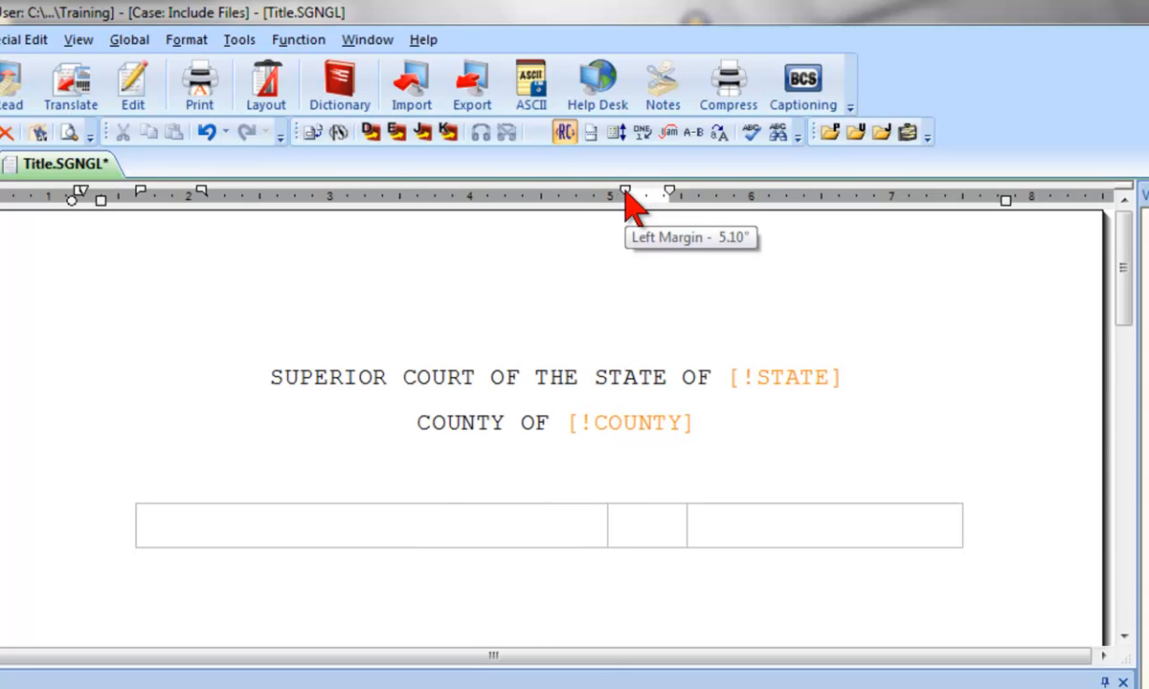
Enter "))" on three lines in the middle column and narrow it by moving its right margin to about 5.21".
type("))")
key("Return")
type("))")
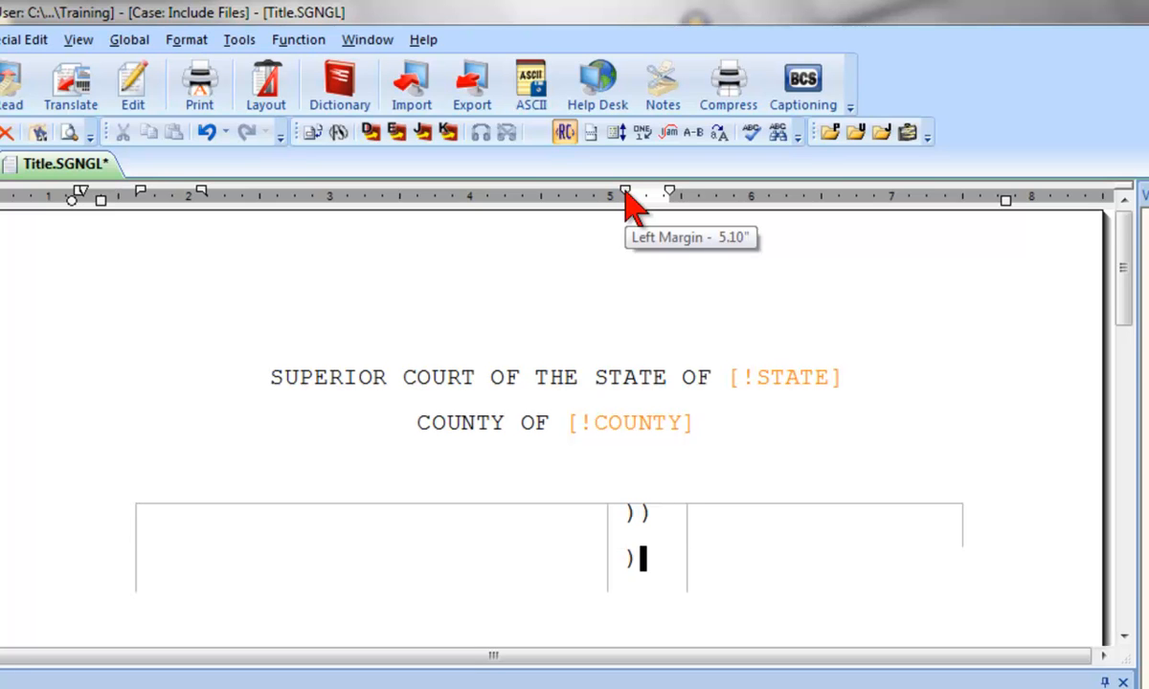
key("Return")
type("))")
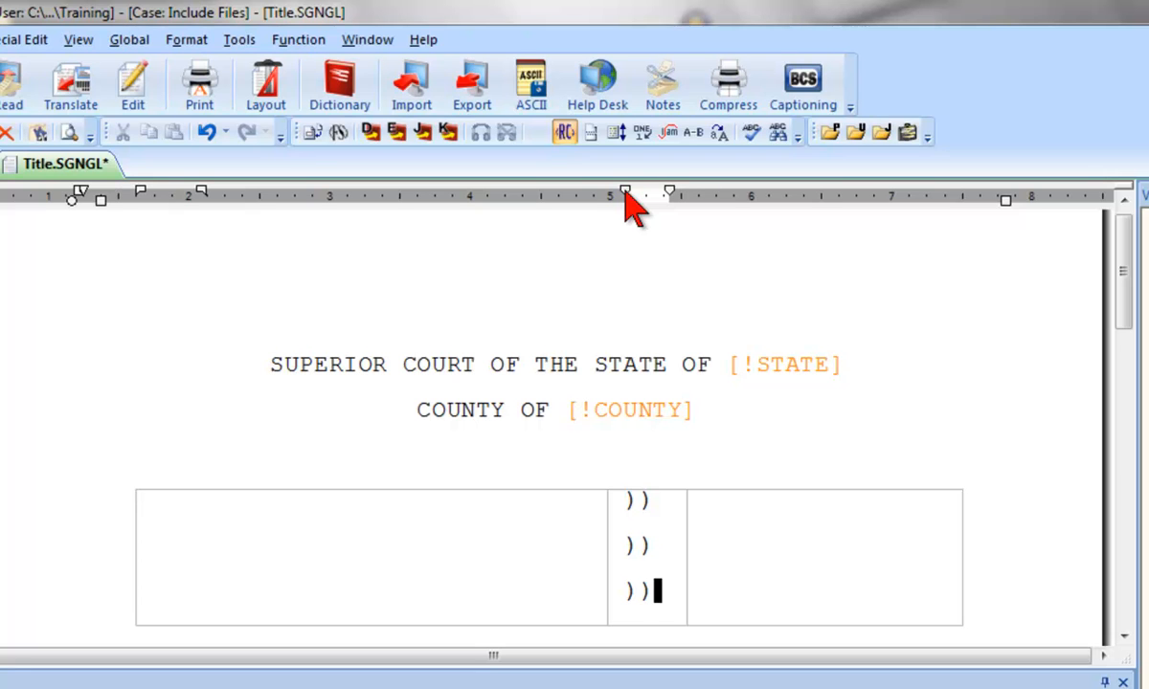
left_click_drag(668, 191, 648, 195)
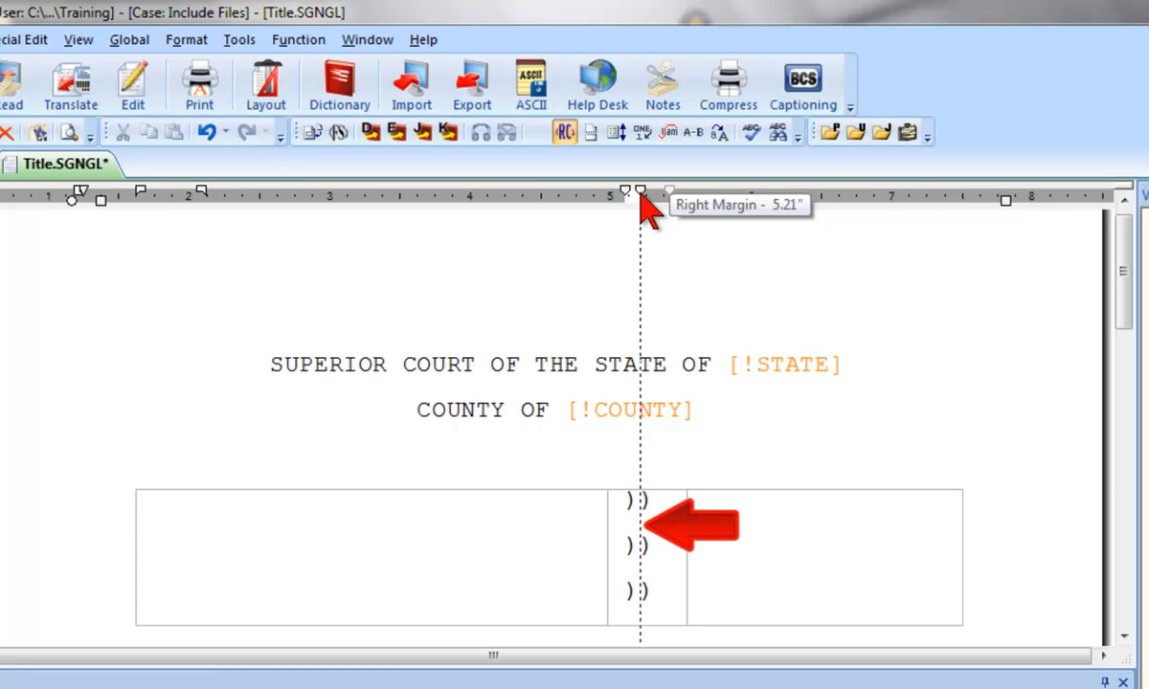
left_click_drag(640, 194, 641, 194)
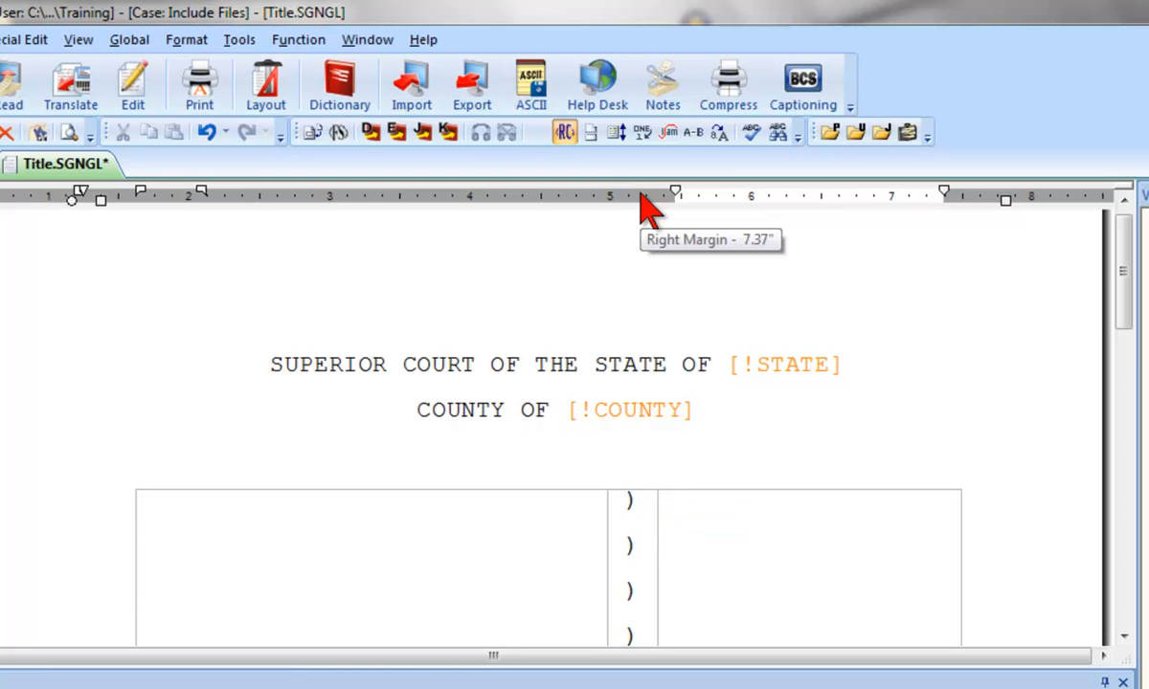
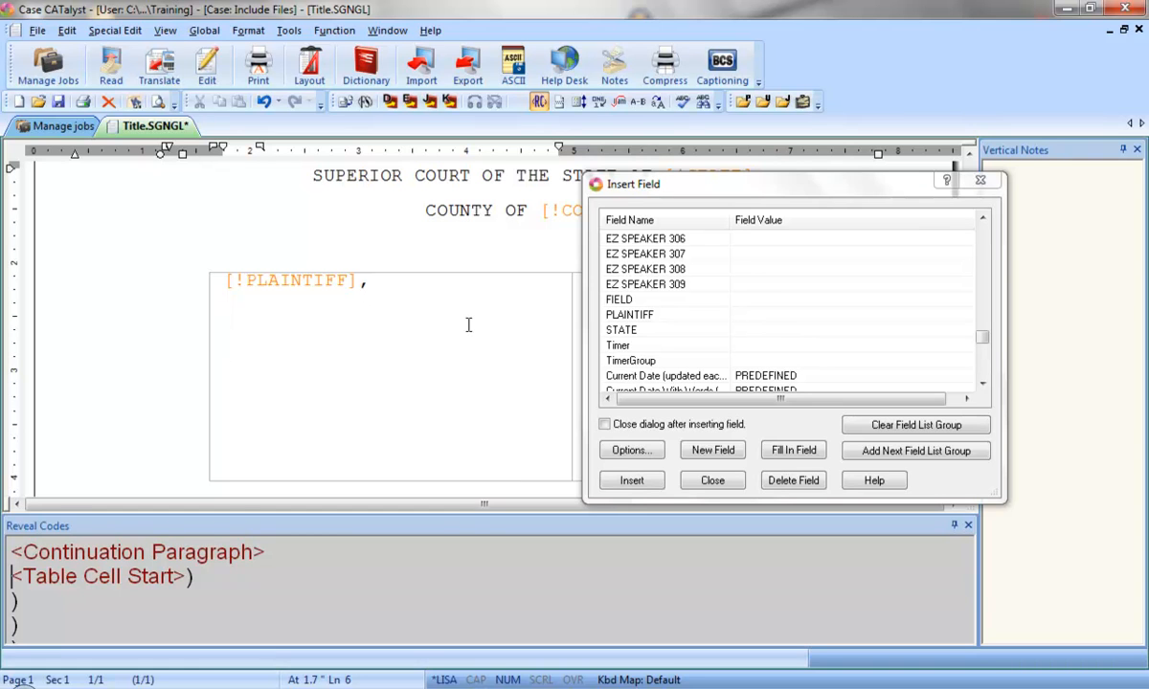
Add the label "Plaintiff," indented by two tabs below the PLAINTIFF field in the first column.
key("Tab")
key("Tab")
type("P")
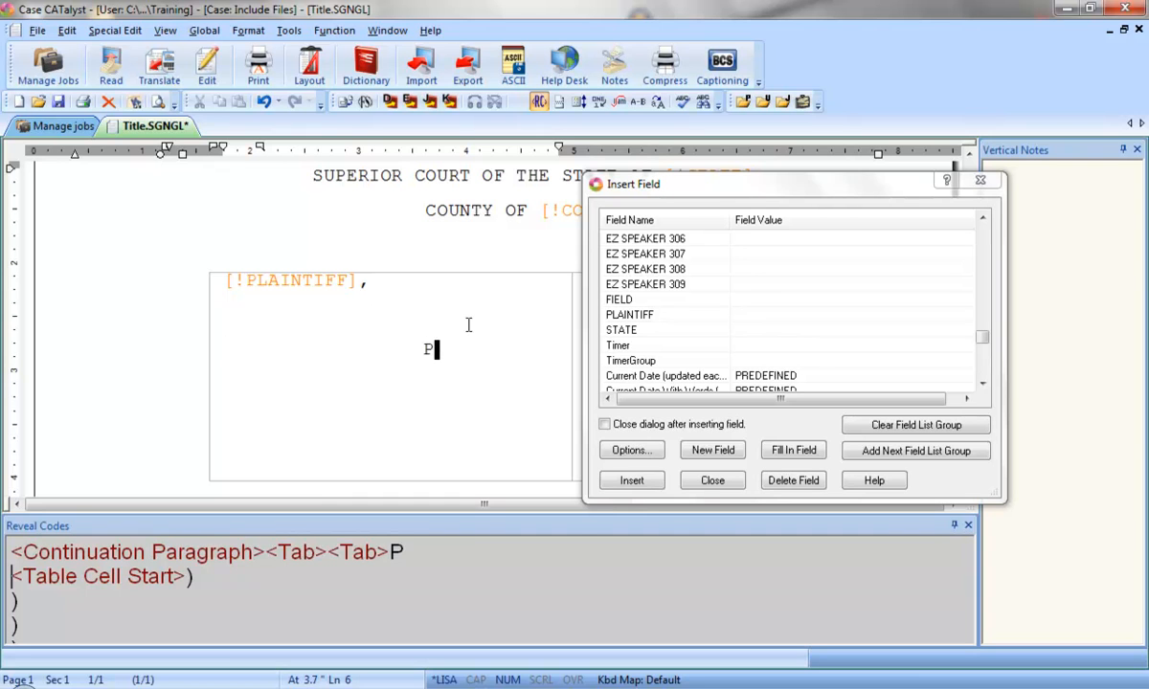
type("laintiff,")
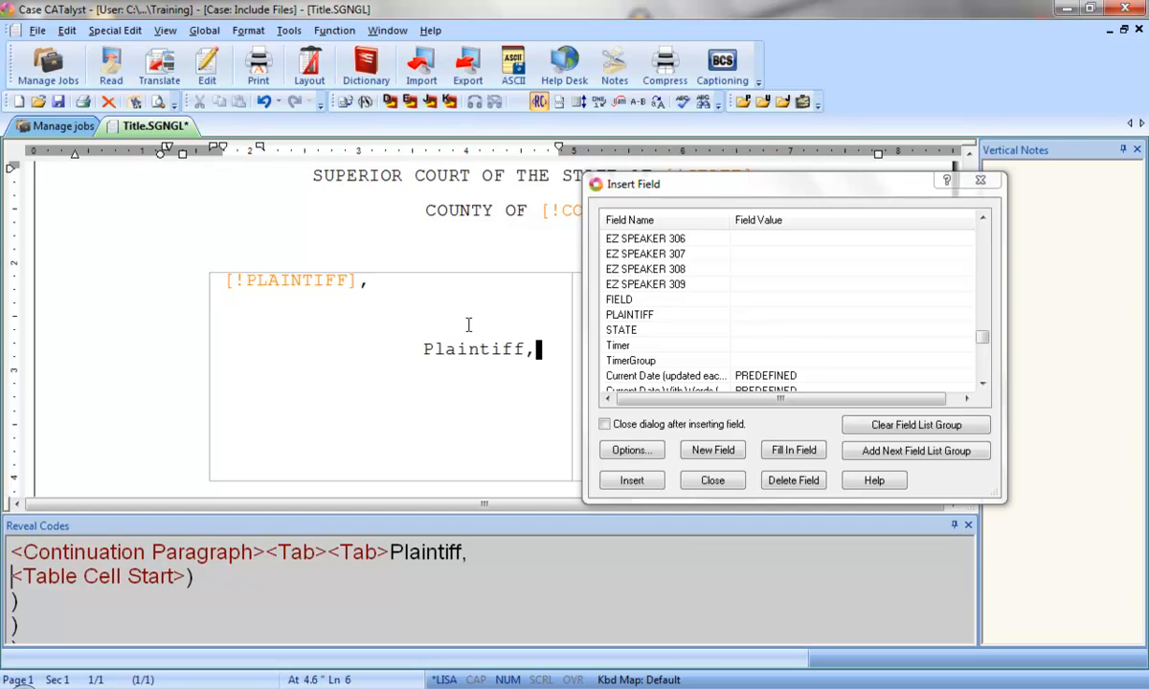
Add "VS" indented by one tab, two lines below the "Plaintiff," label.
key("Return")
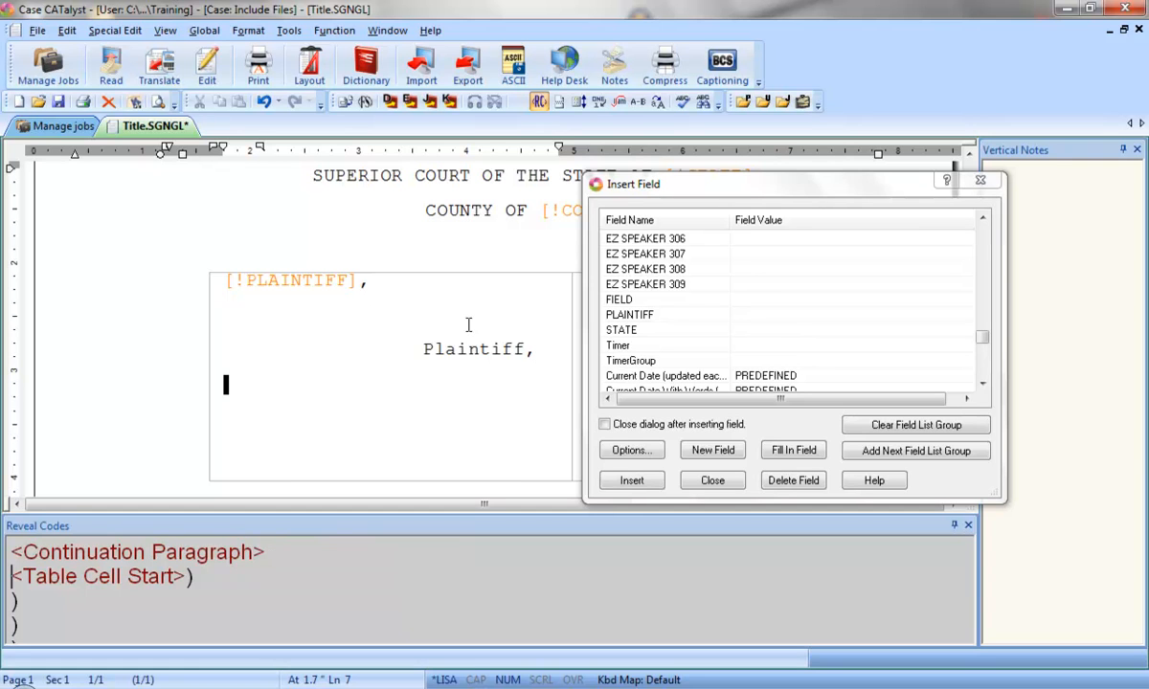
key("Return")
key("Tab")
type("VS")
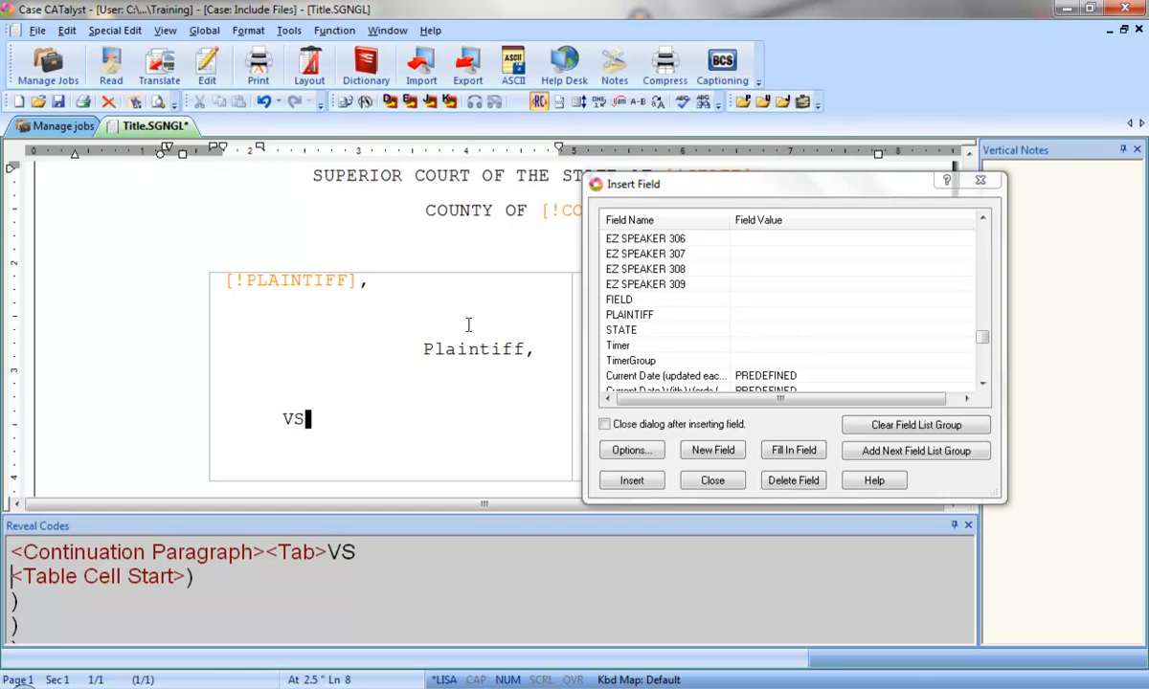
Insert the DEFENDANT field followed by a comma, two lines below "VS", and close the field dialog.
key("Return")
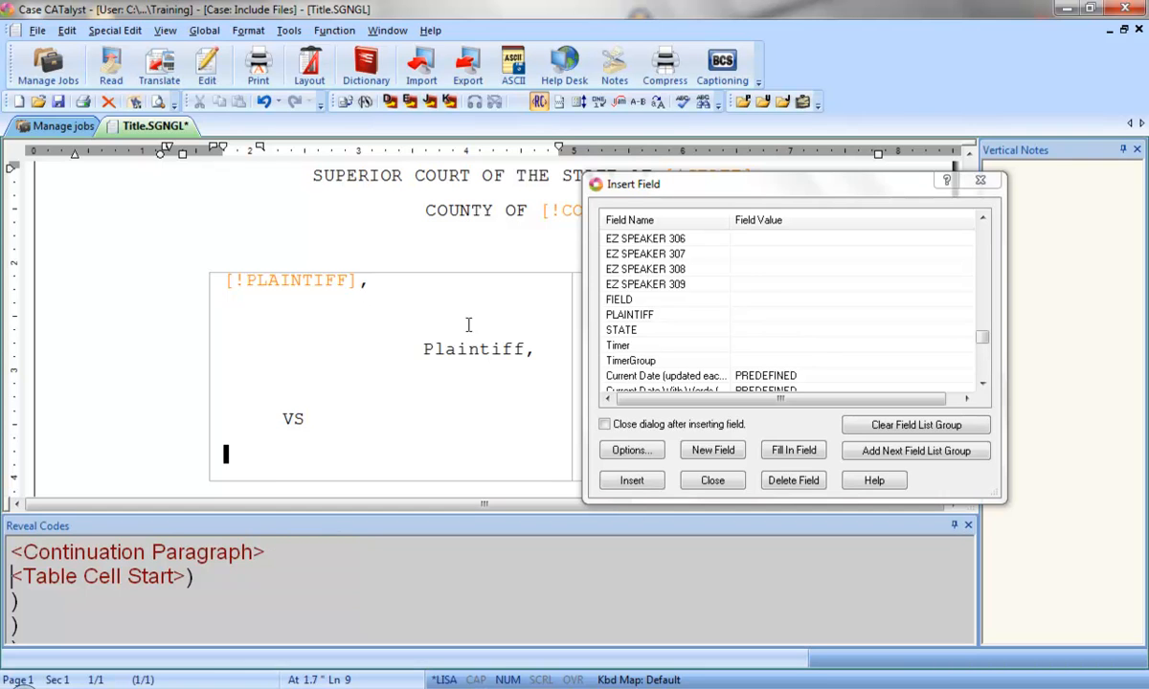
key("Return")
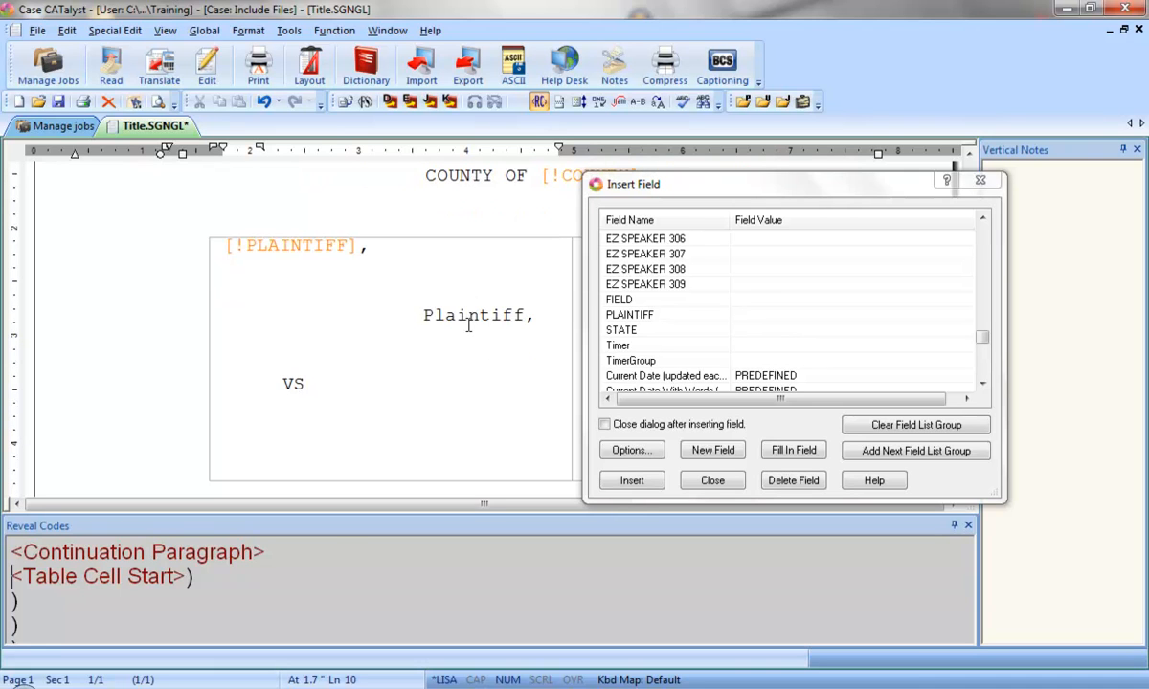
left_click(981, 218)
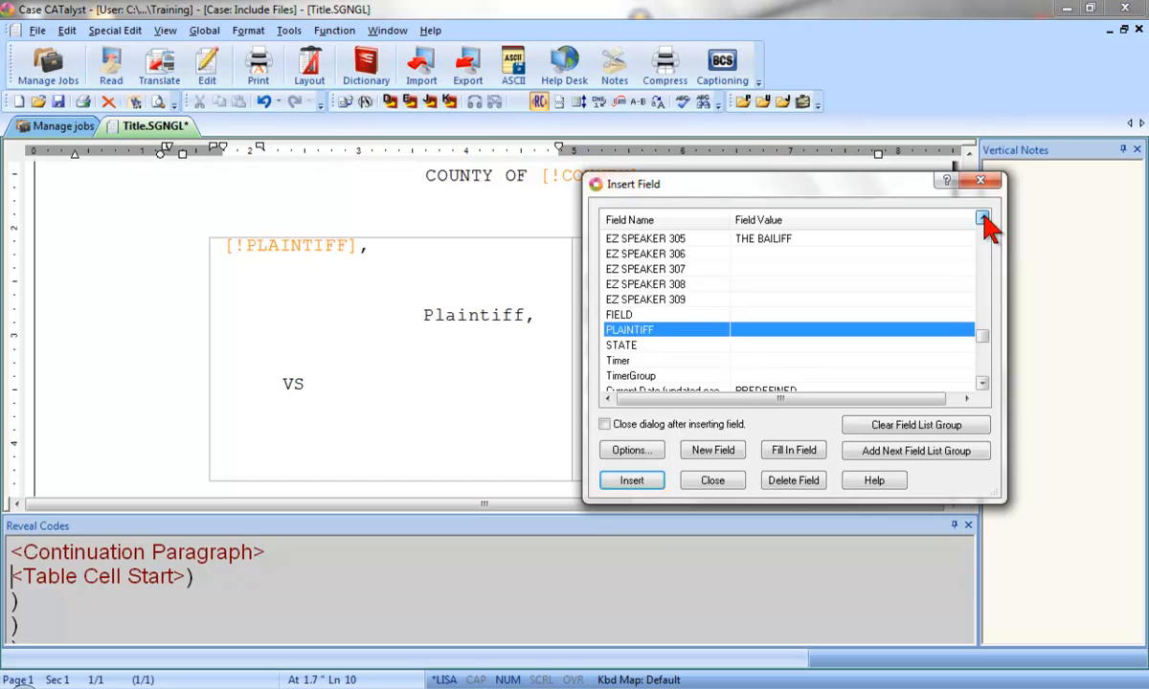
left_click(670, 284)
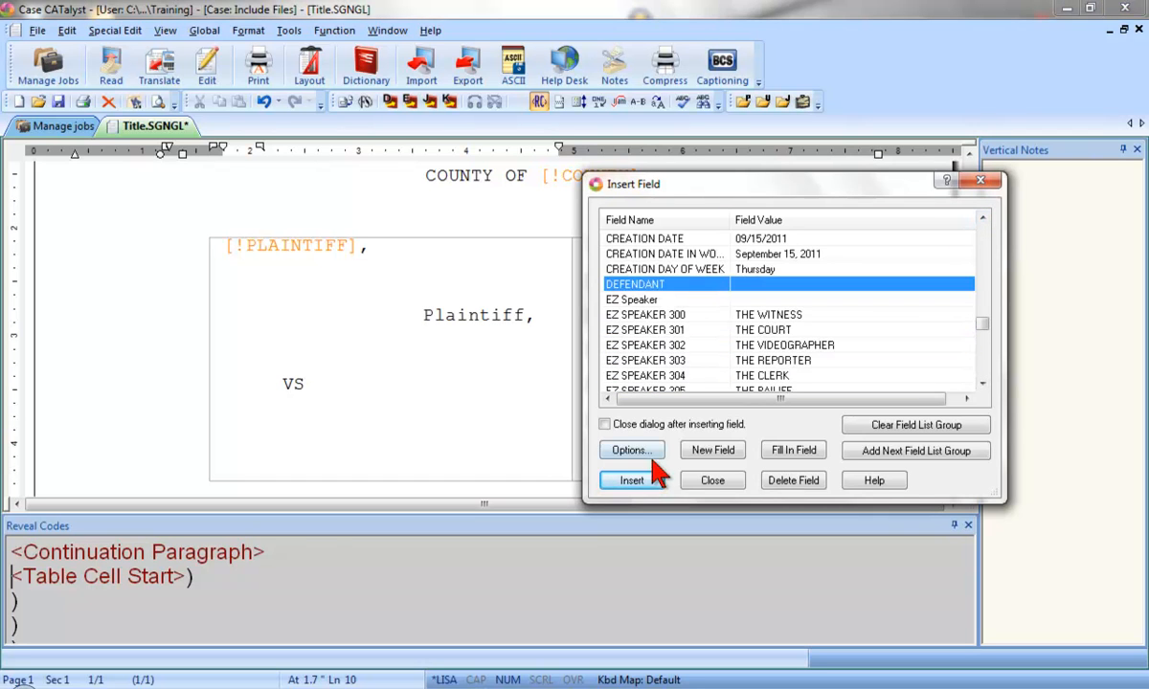
left_click(632, 480)
left_click(712, 480)
type(",")
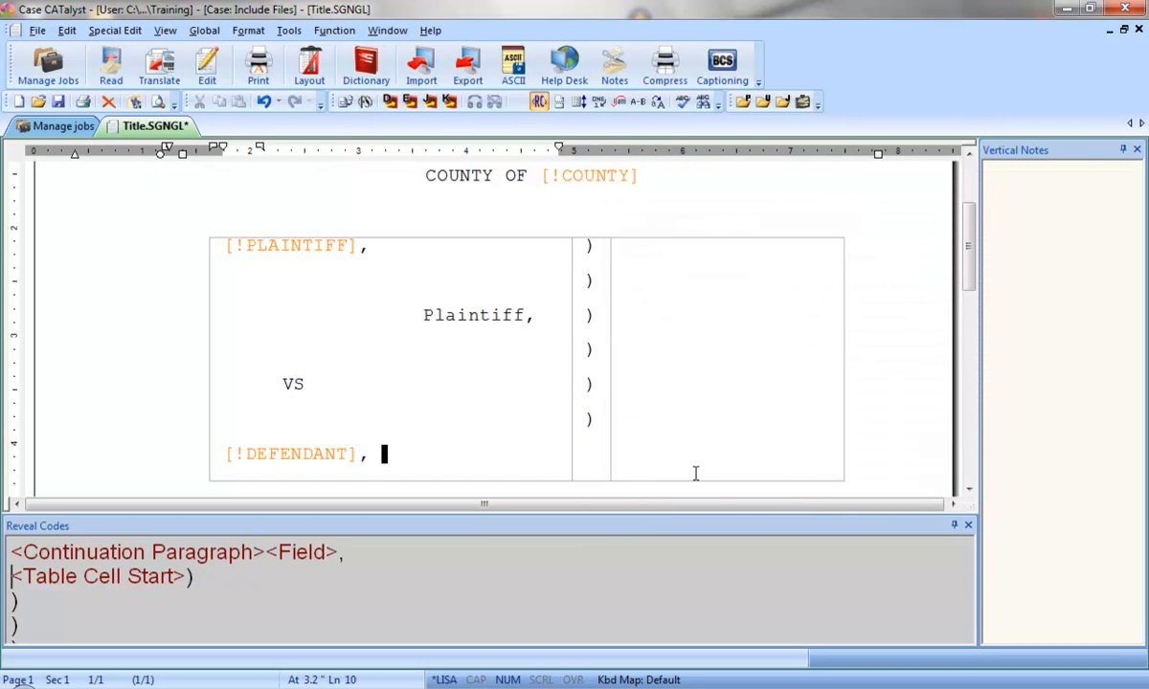
Add the label "Defendant." indented by two tabs, two lines below the DEFENDANT field.
key("Return")
key("Return")
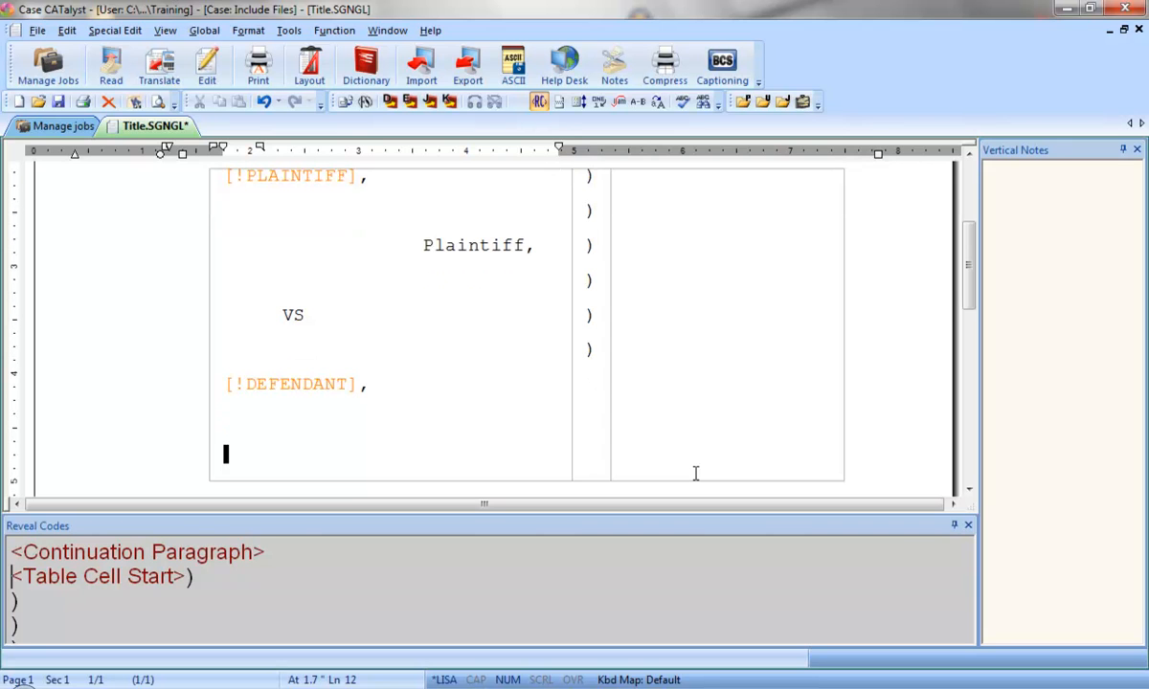
key("Tab")
key("Tab")
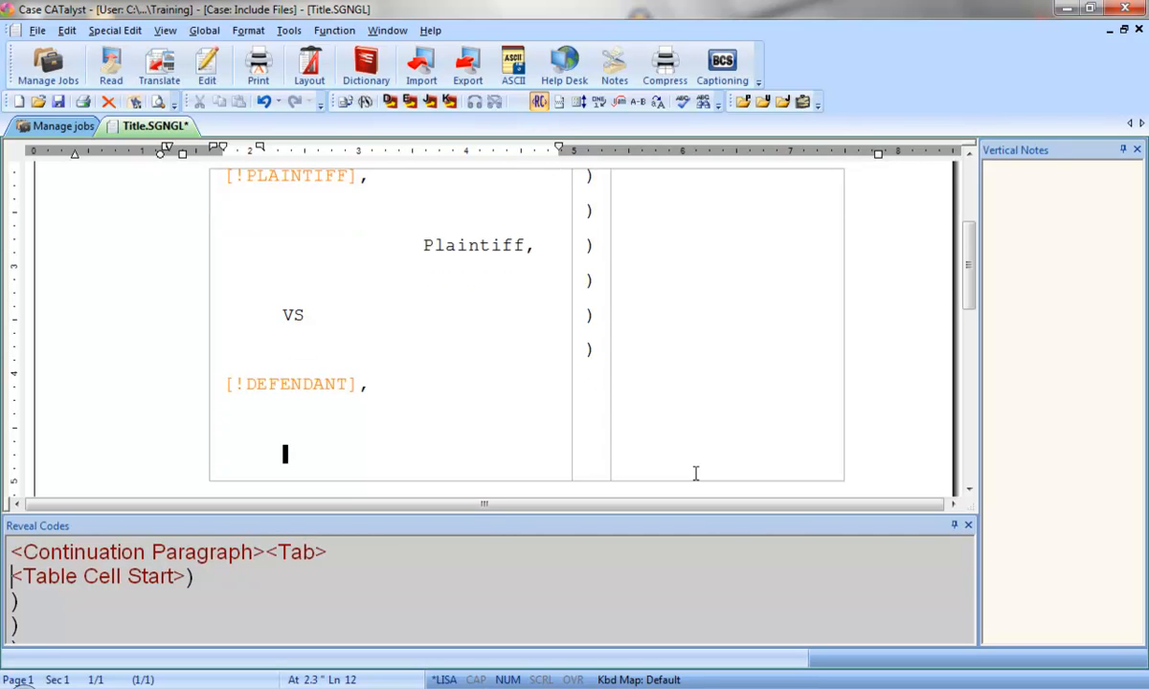
type("Defend")
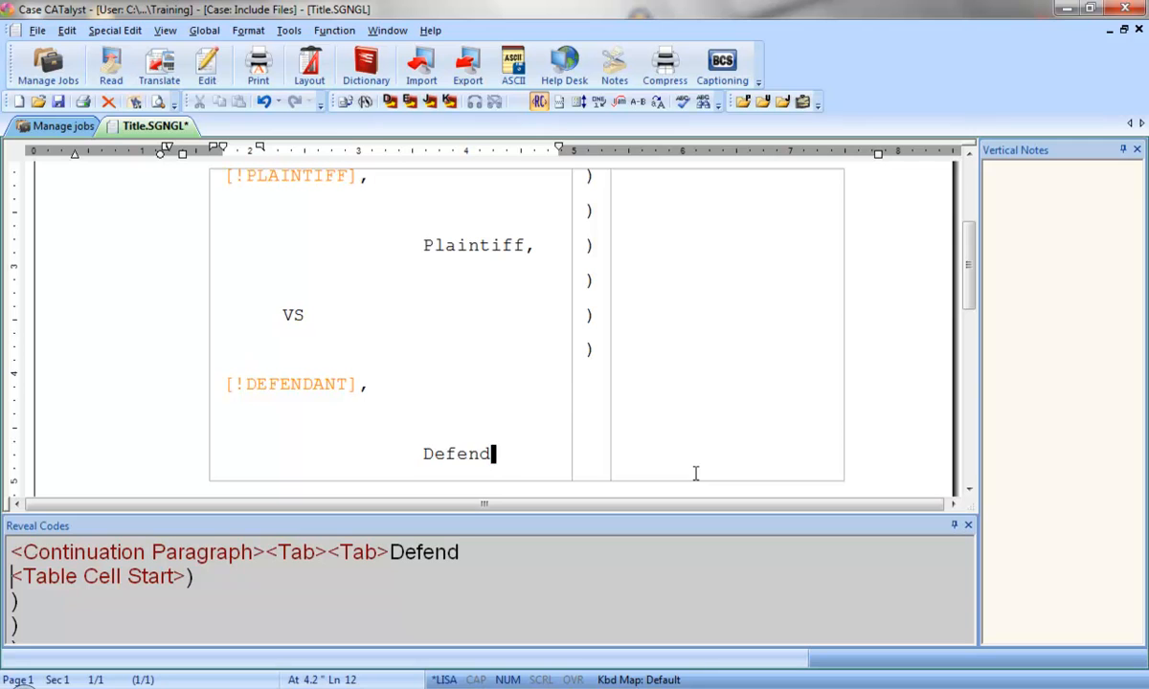
type("ant.")
Add a line of underscores across the first column's width below "Defendant.", removing the characters that wrap.
key("Return")
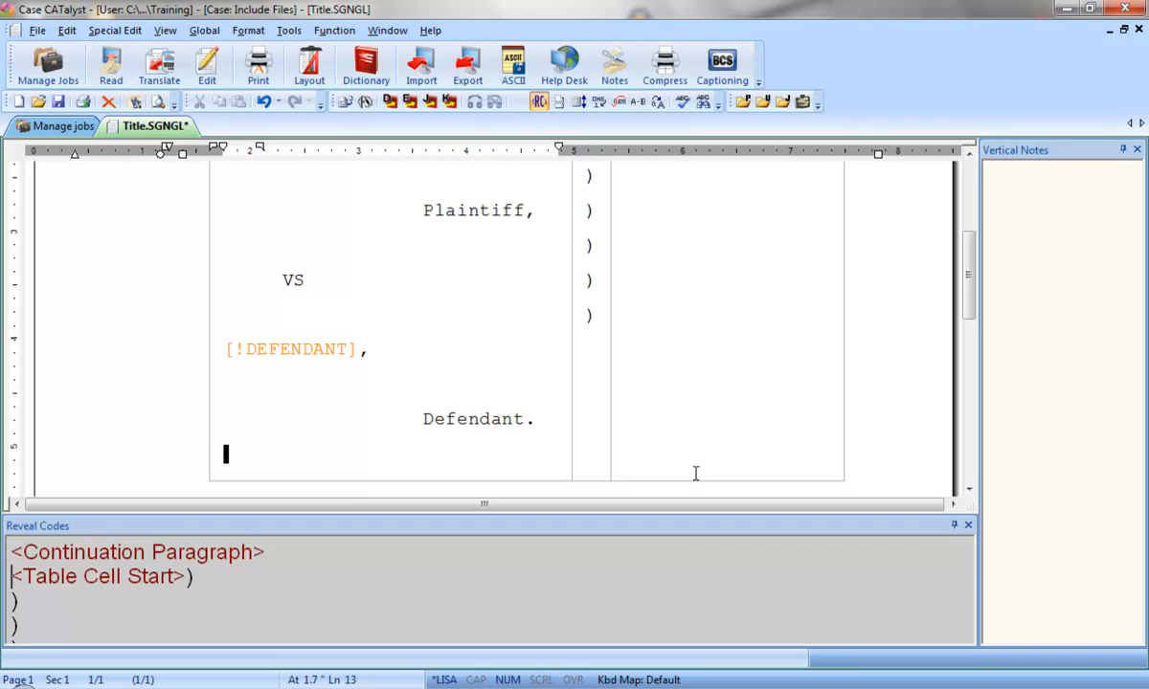
type("______________")
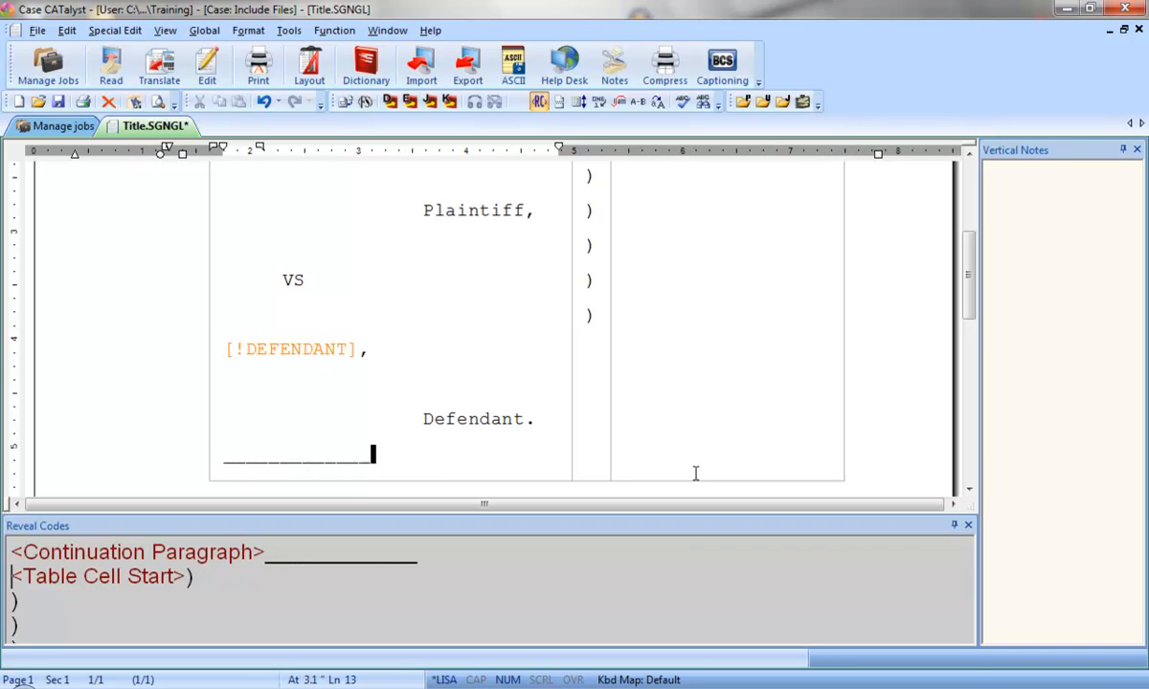
type("______________________________")
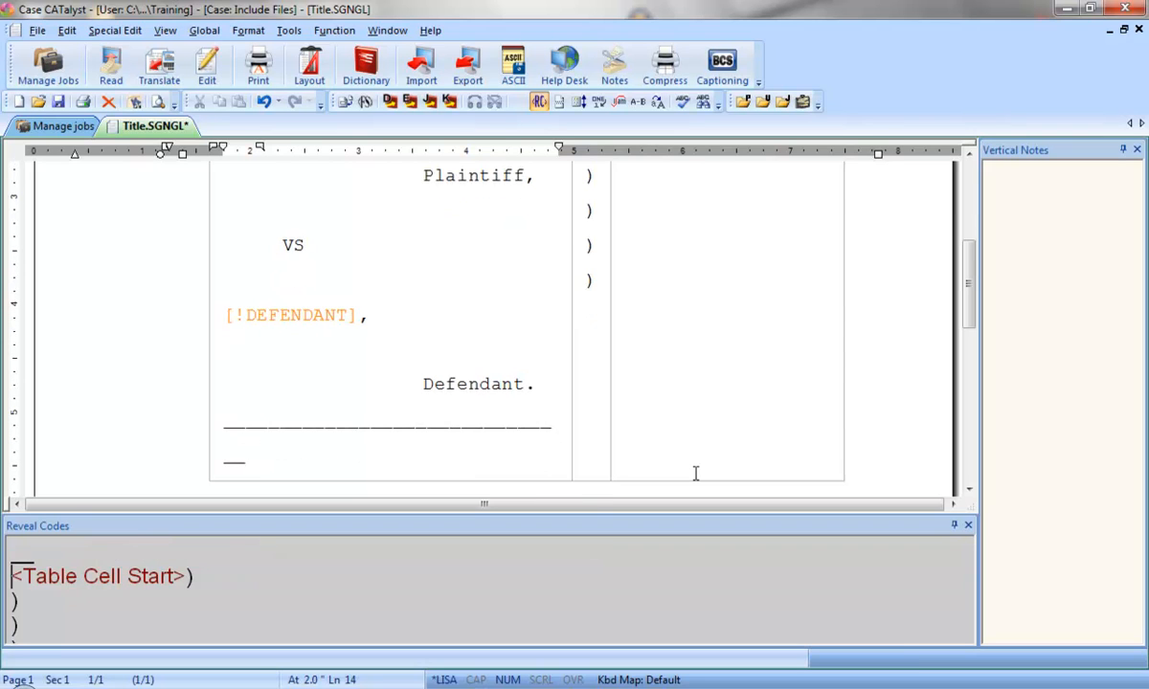
key("BackSpace")
key("BackSpace")
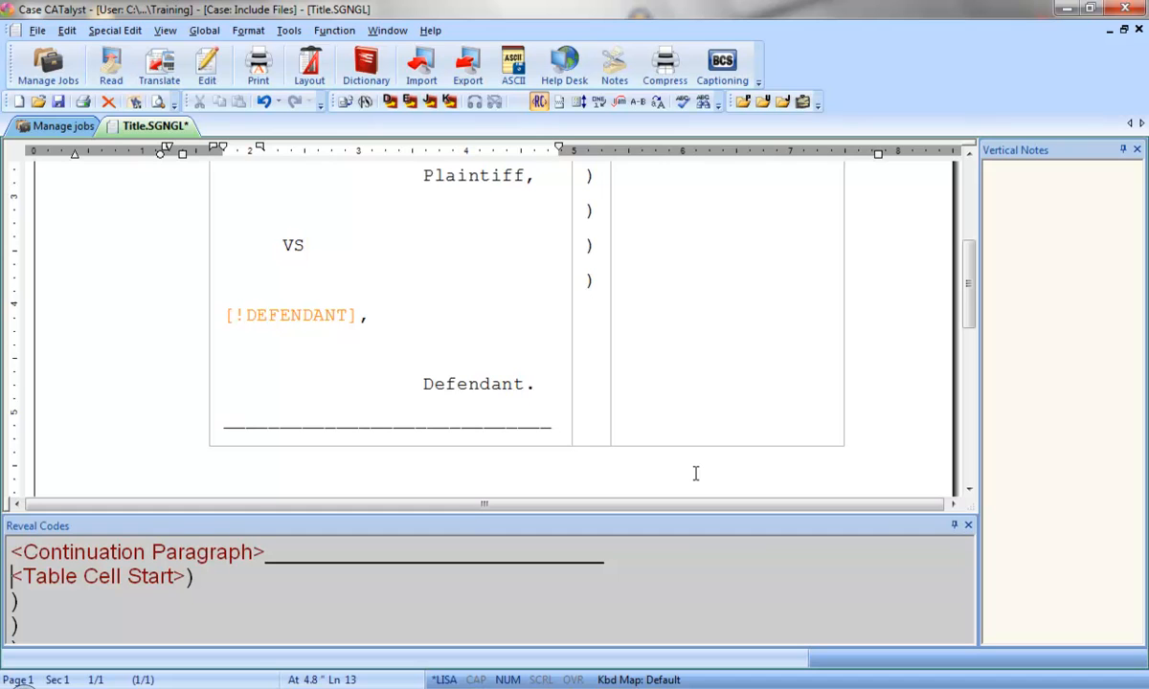
Extend the middle column with four more lines of ")" down to the underscore line.
left_click(583, 322)
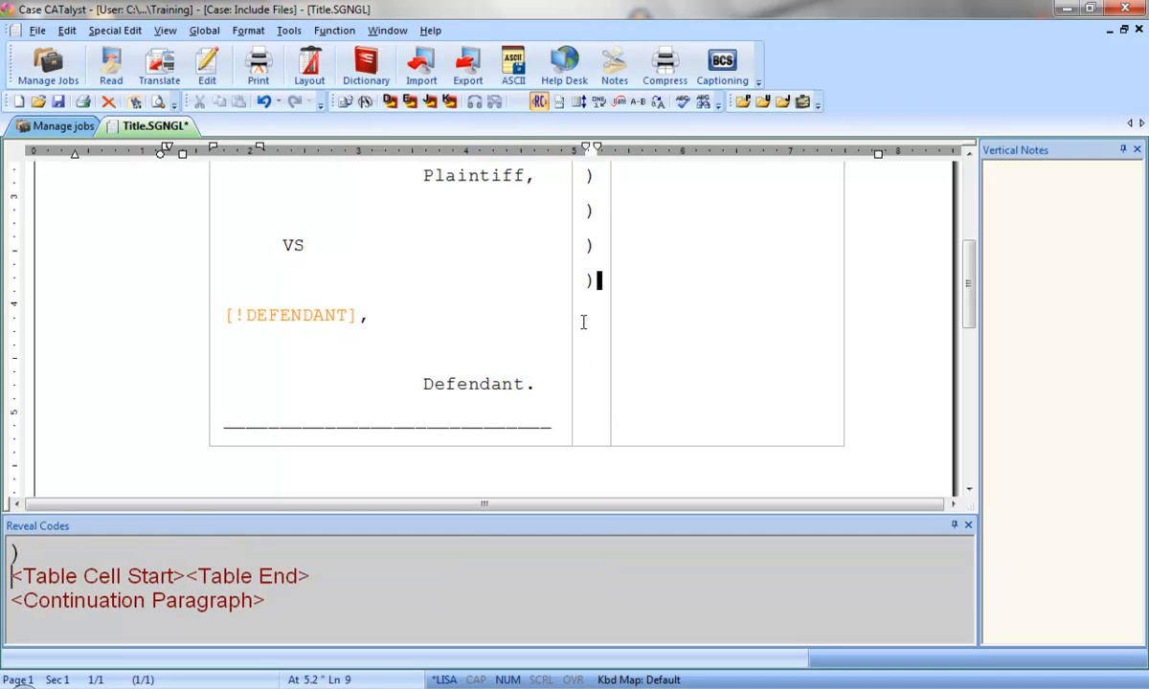
key("Return")
type(")")
key("Return")
type(")")
key("Return")
type(")")
key("Return")
type(")")
Enter "NO. " on the fourth line of the table's third column.
left_click(634, 284)
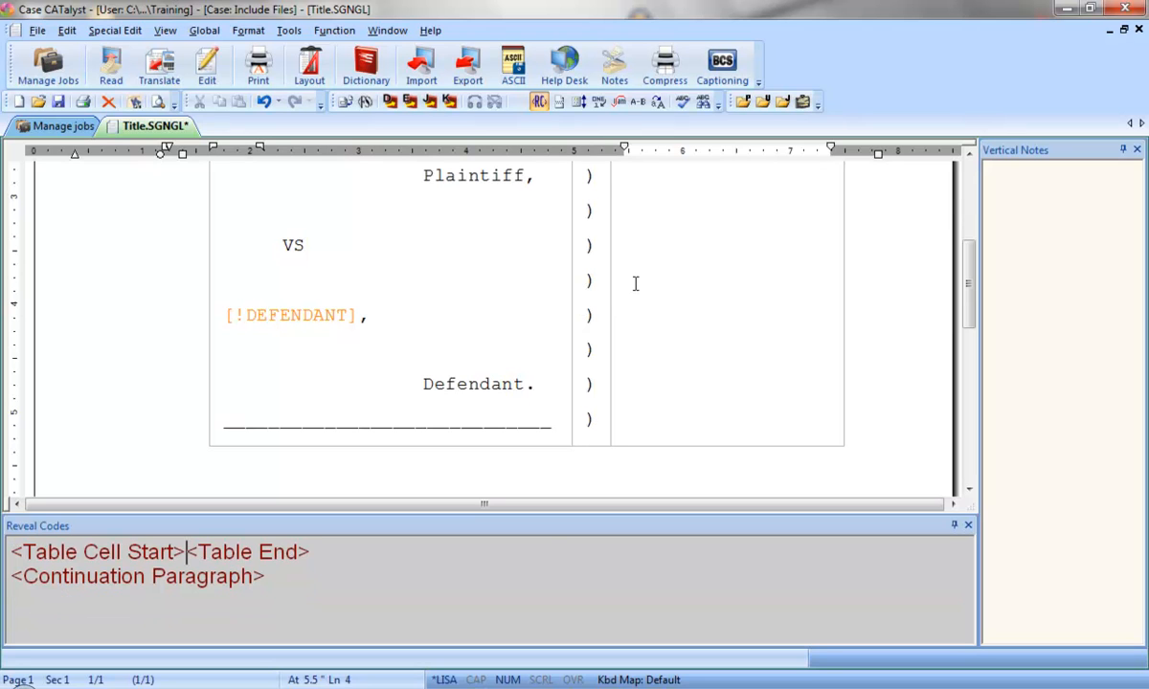
key("Return")
key("Return")
key("Return")
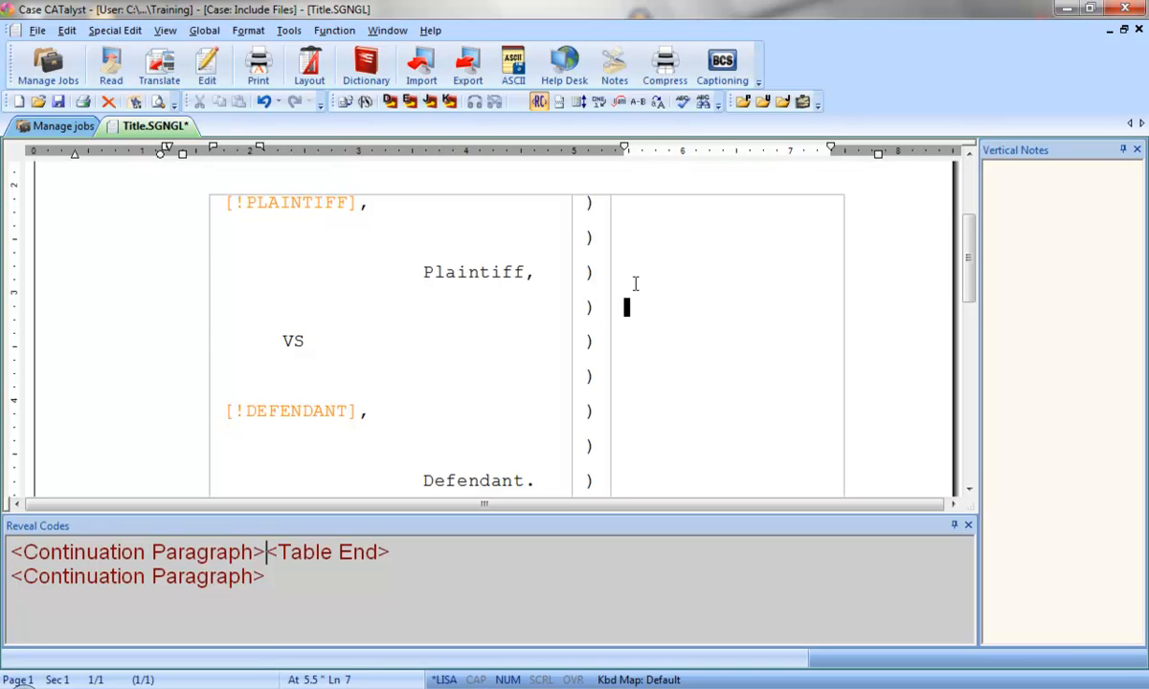
type("NO.")
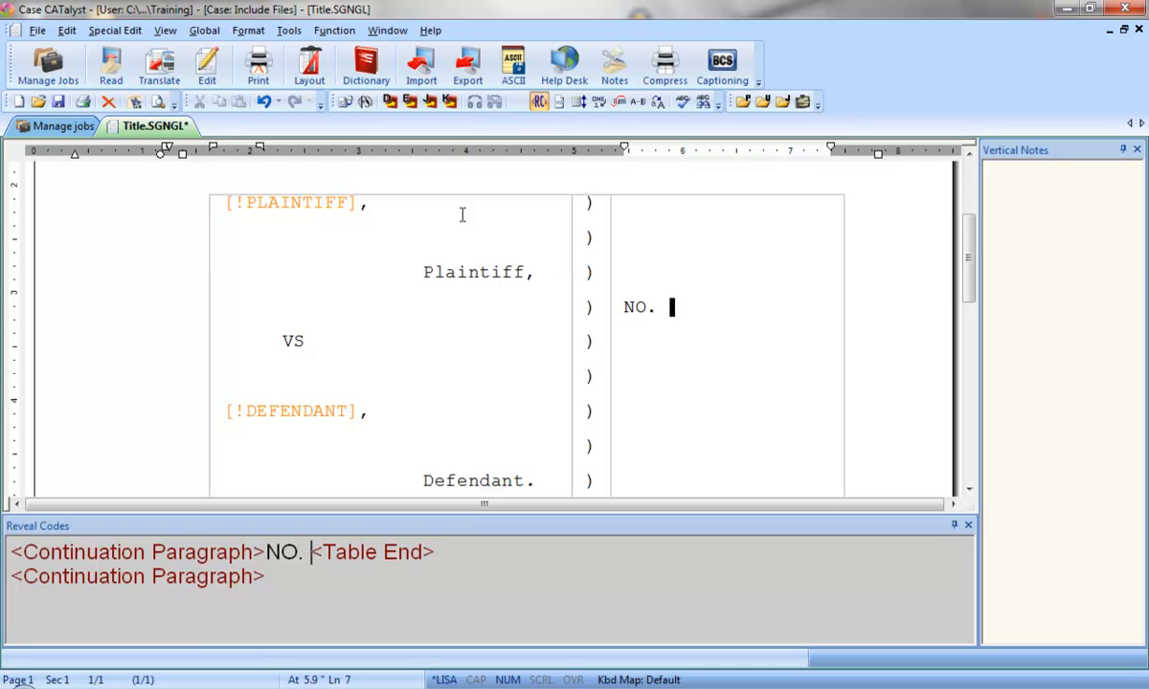
Insert the CASE NUMBER field after "NO. " in the table's third column and close the field list.
left_click(69, 31)
mouse_move(63, 212)
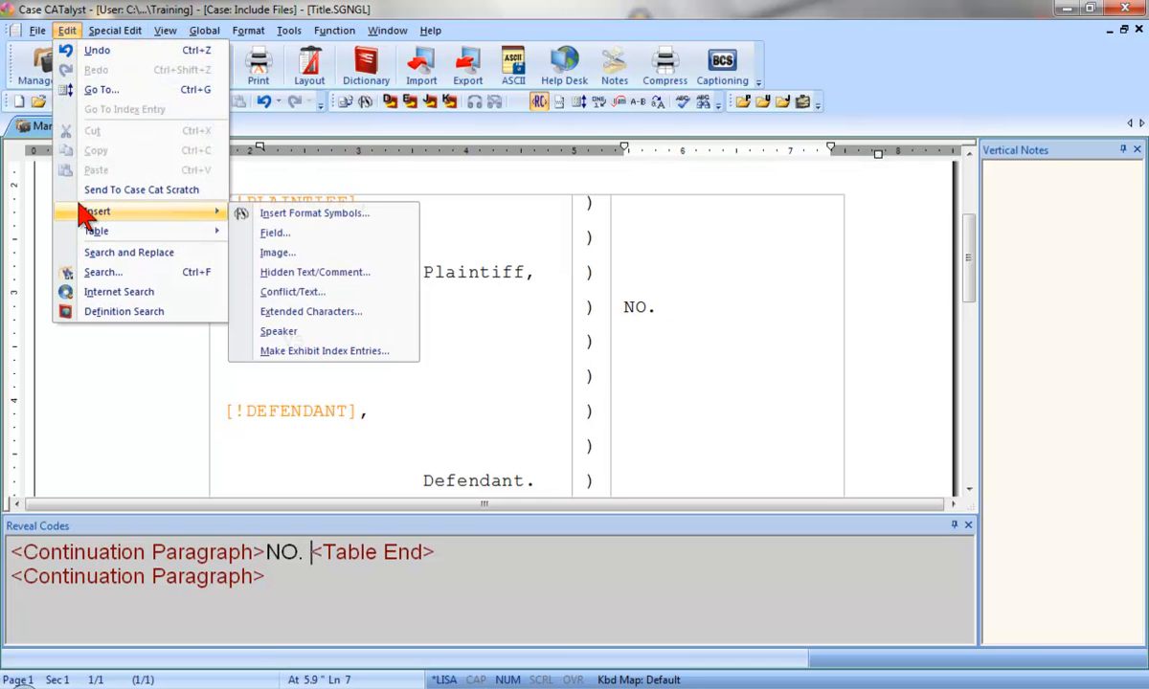
left_click(350, 233)
left_click_drag(982, 237, 984, 320)
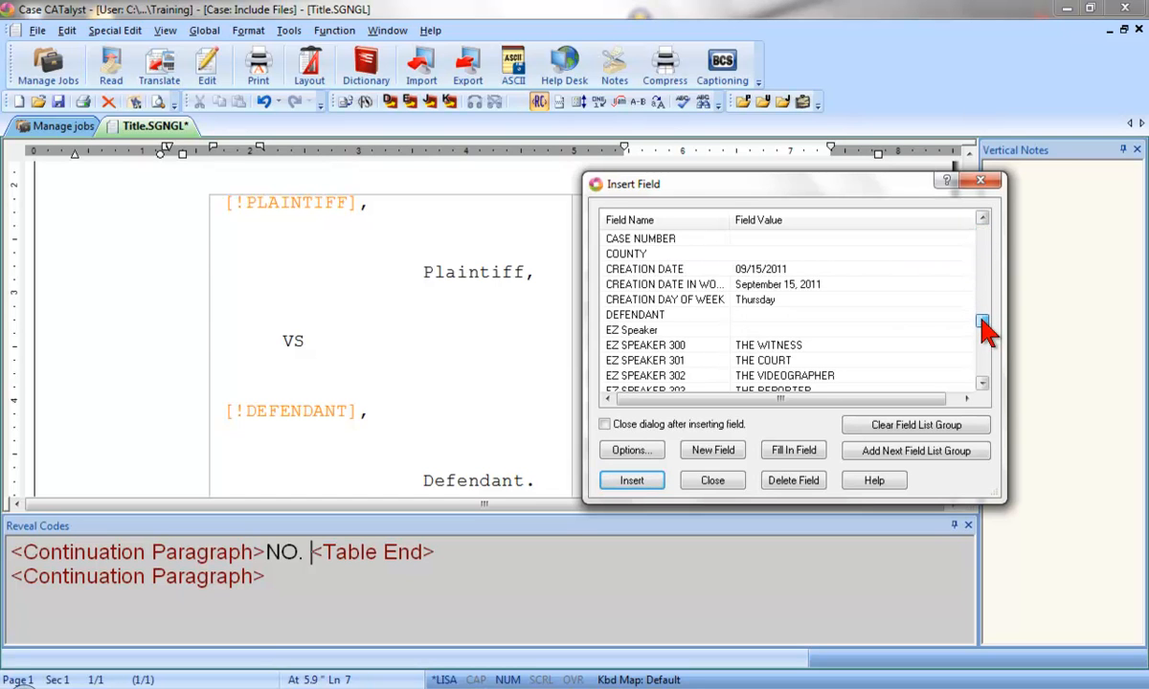
left_click(633, 238)
left_click(631, 480)
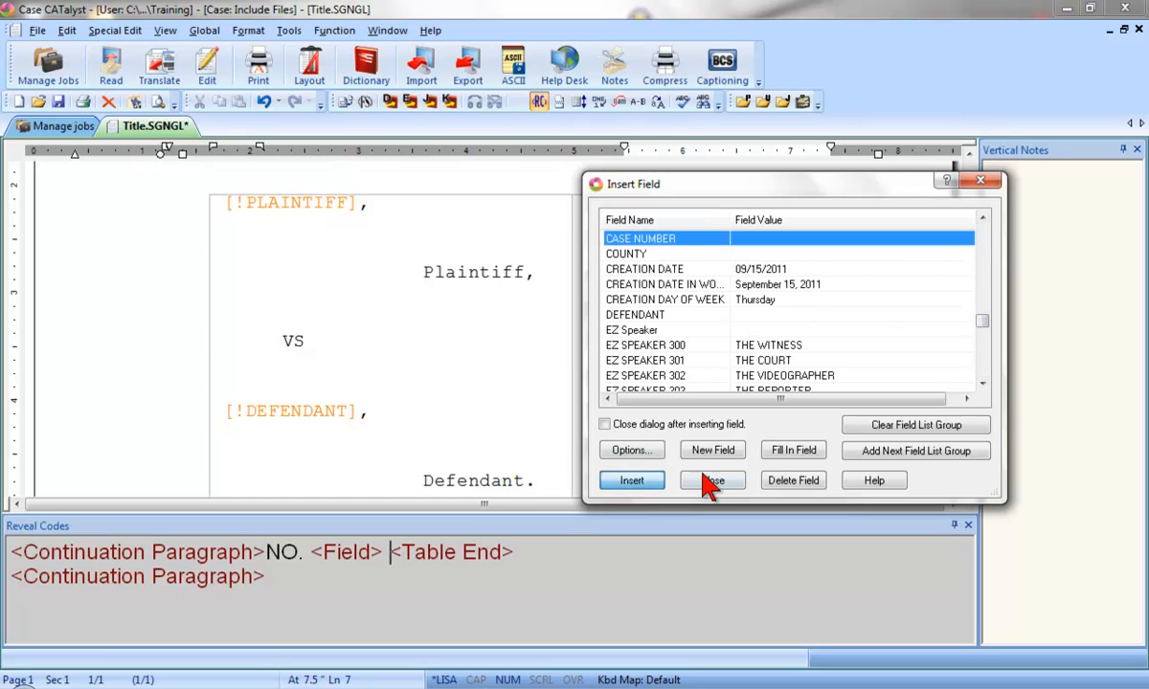
left_click(712, 480)
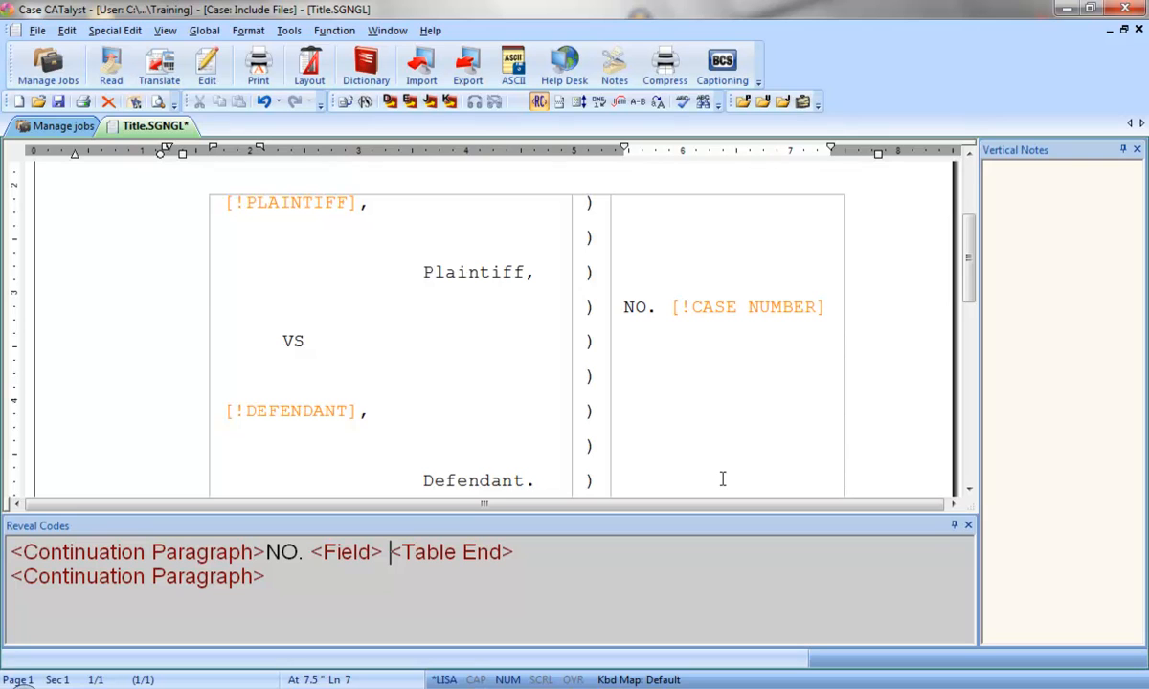
Turn single spacing on just before the caption table and off again on the line below it.
left_click(225, 187)
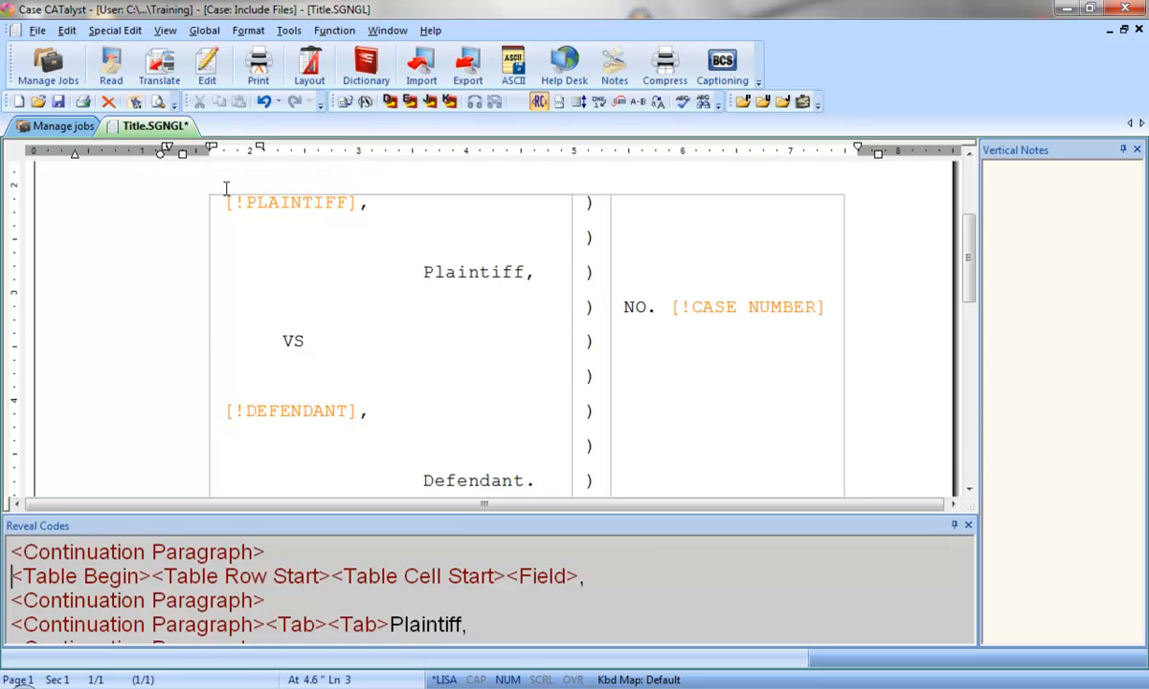
key("F4")
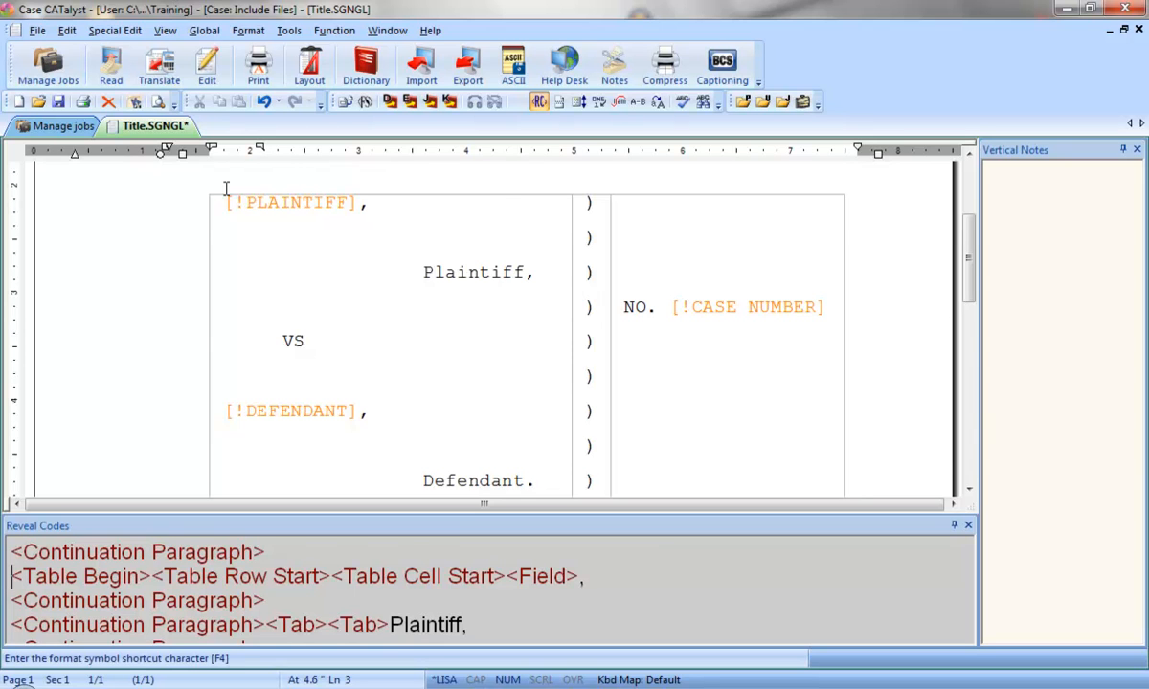
key("s")
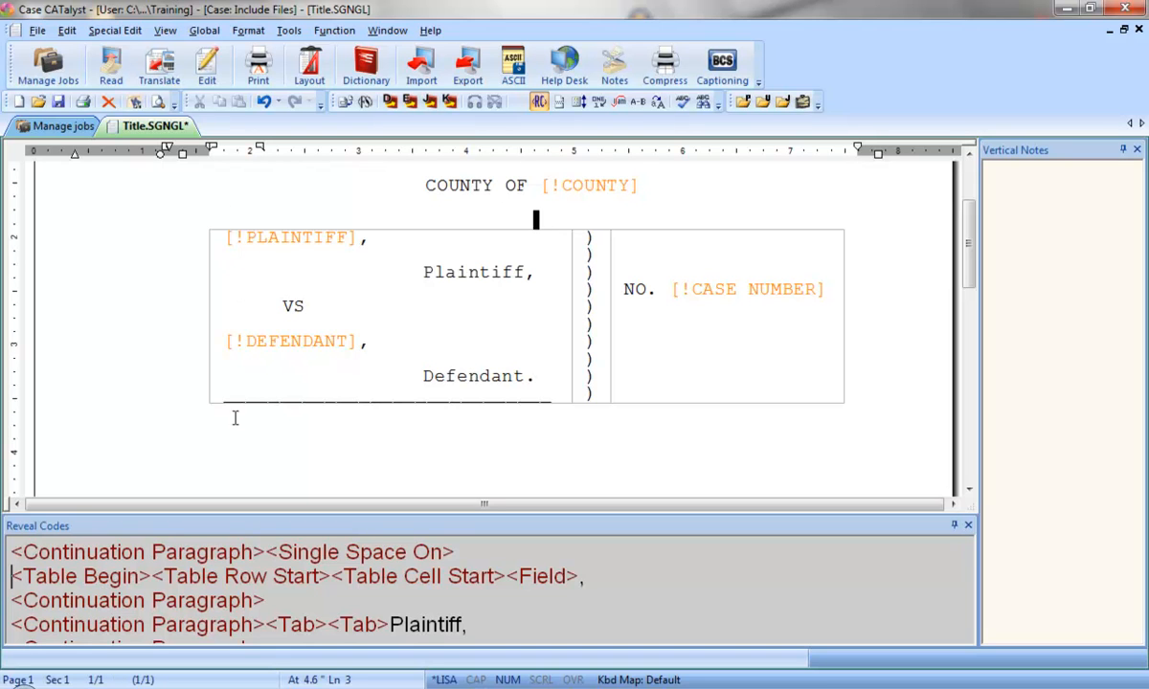
left_click(234, 421)
key("F4")
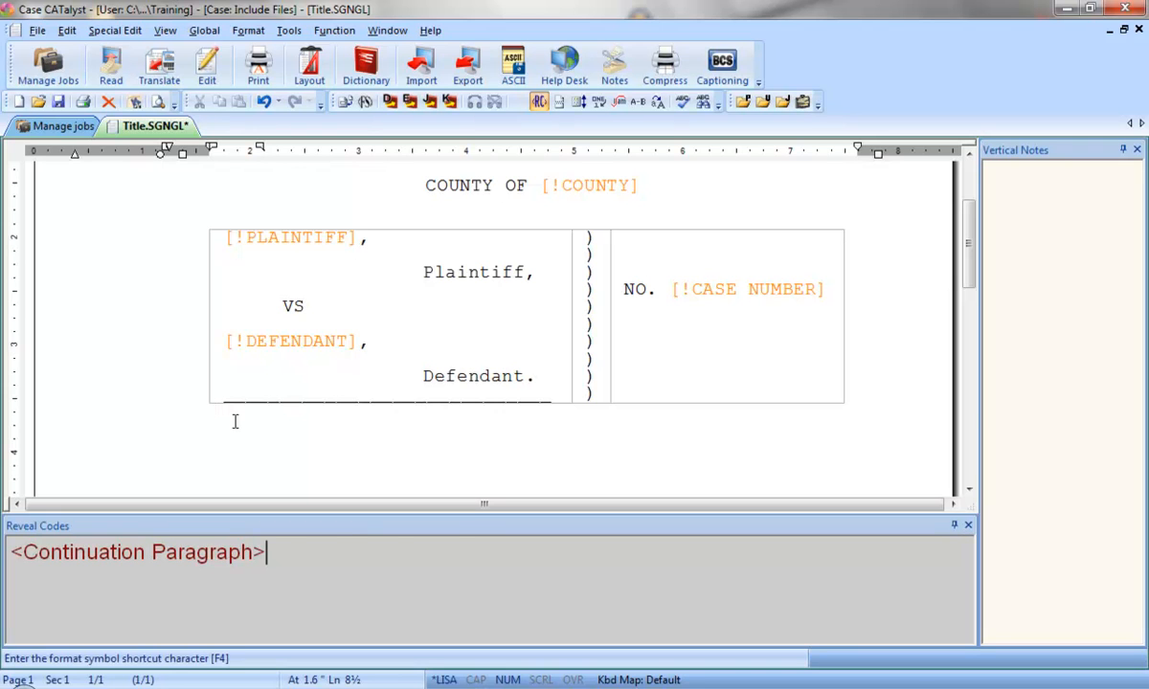
key("s")
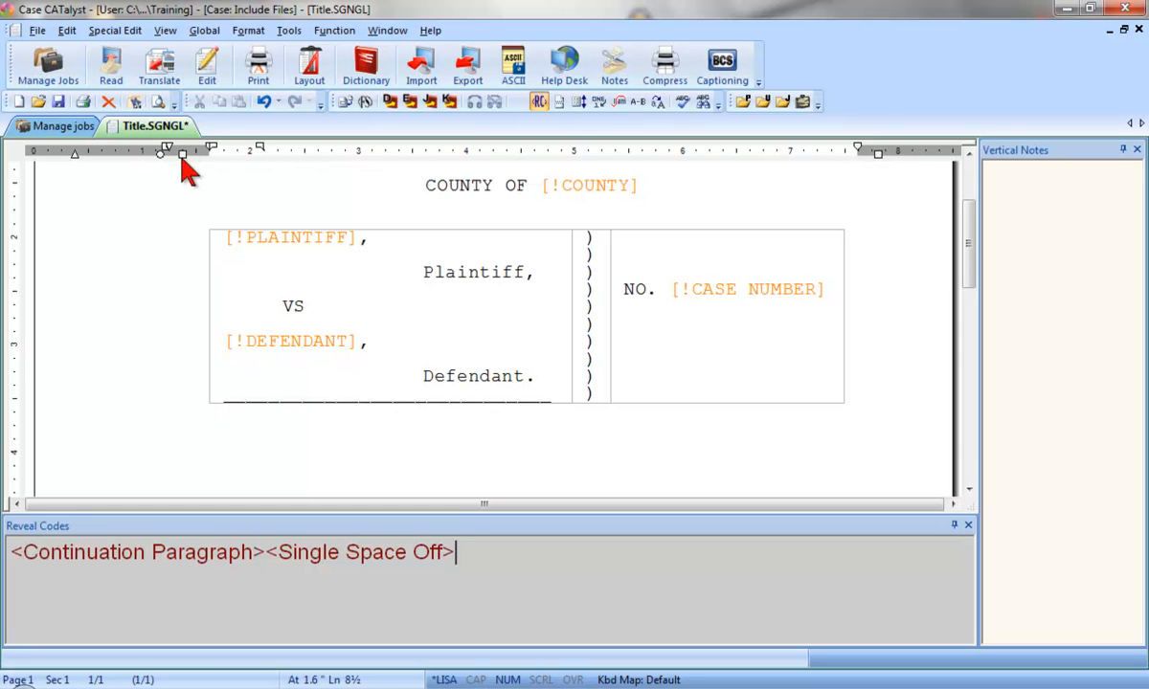
Close the Title file and open the Appearances file from the Include Files case.
right_click(175, 129)
left_click(220, 162)
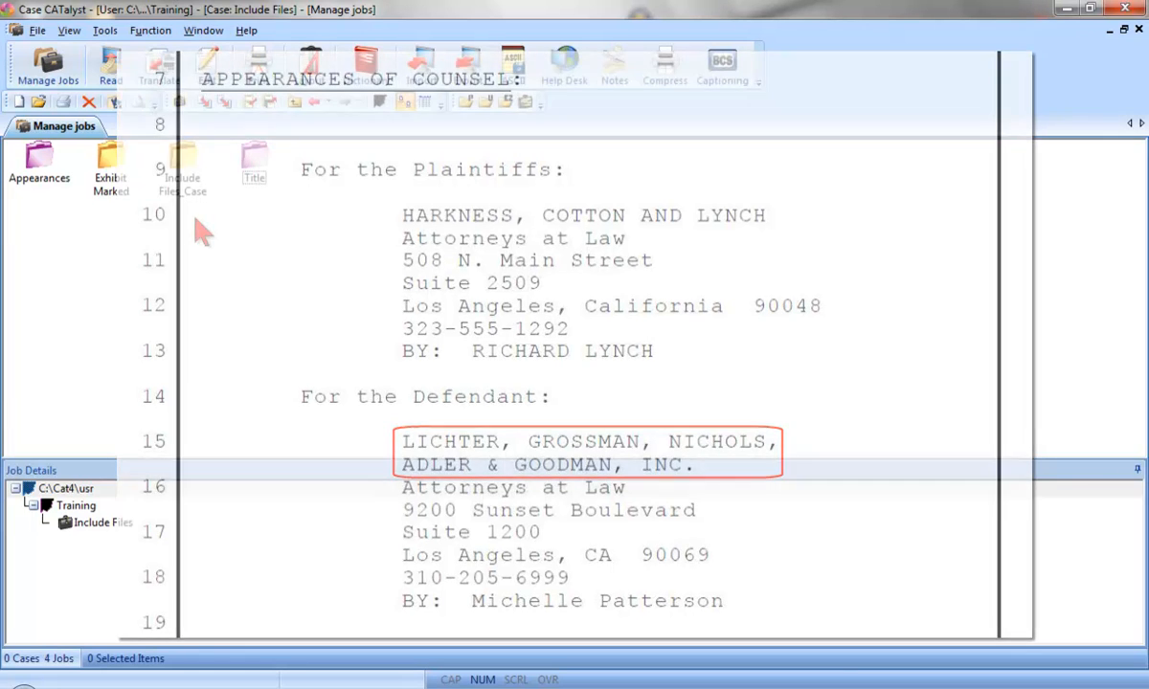
double_click(40, 170)
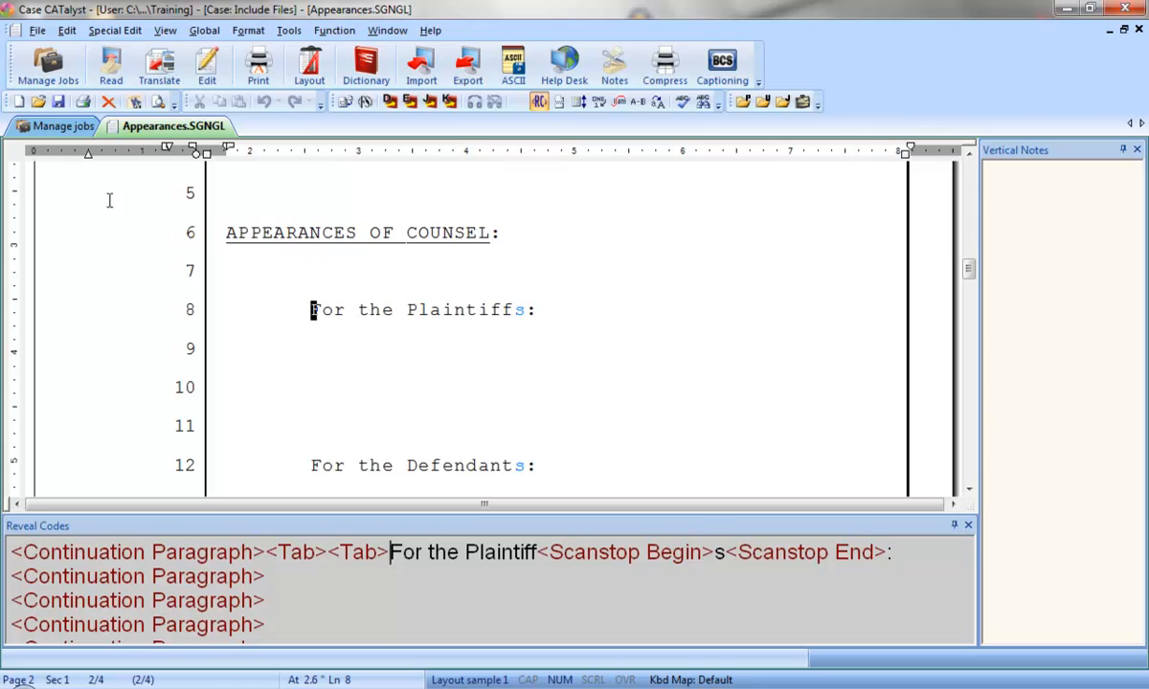
Insert a table with one column and one row on line 9, below "For the Plaintiffs:".
left_click(307, 349)
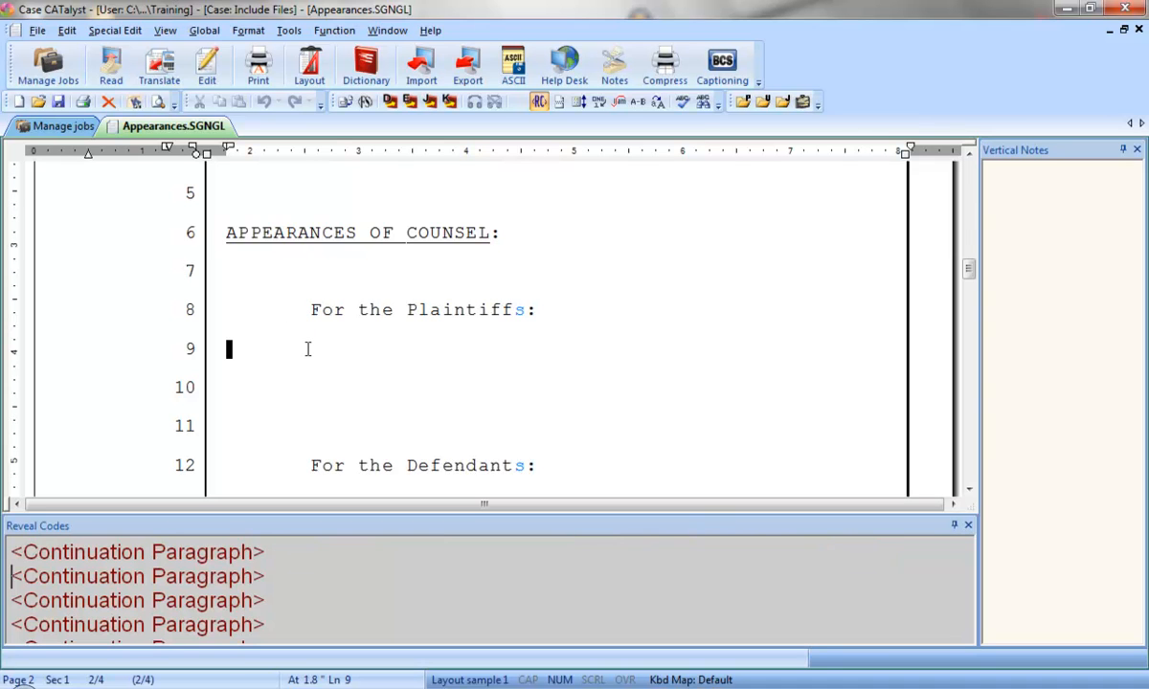
left_click(66, 32)
mouse_move(182, 228)
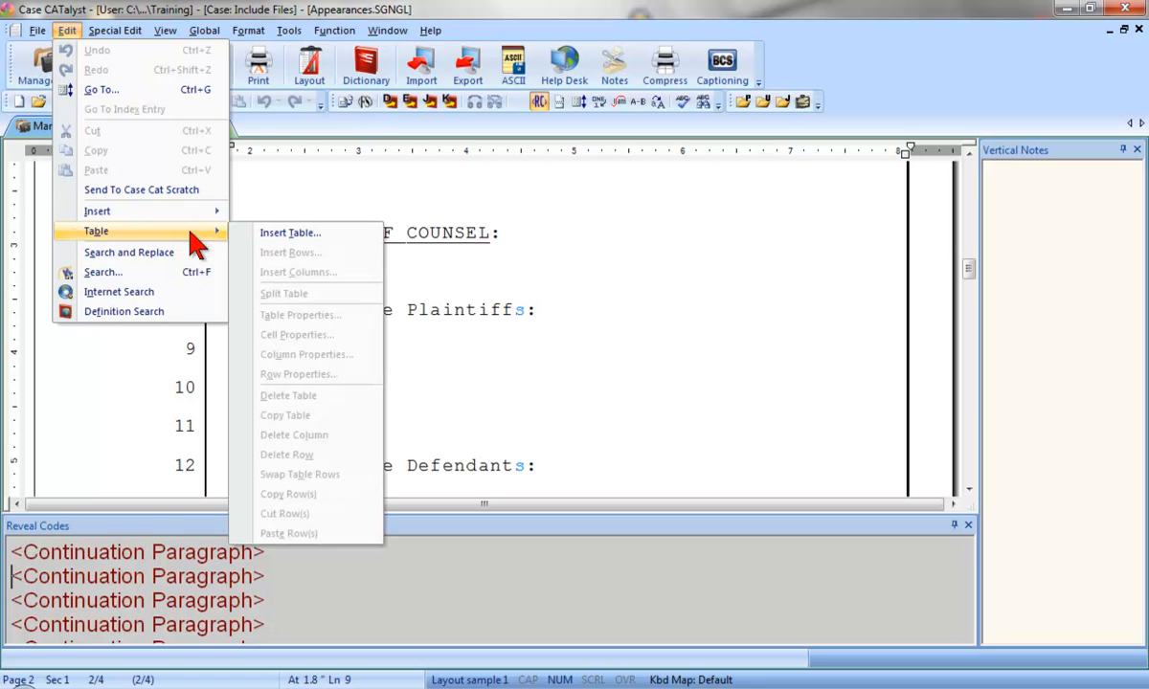
left_click(270, 235)
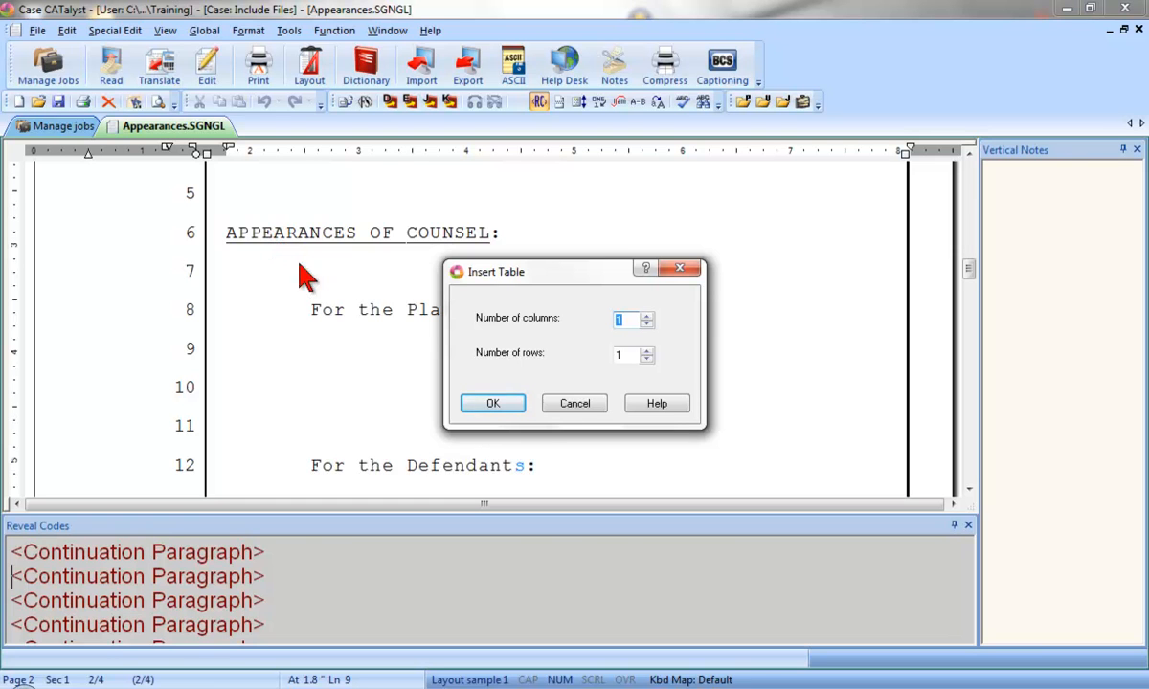
left_click(471, 402)
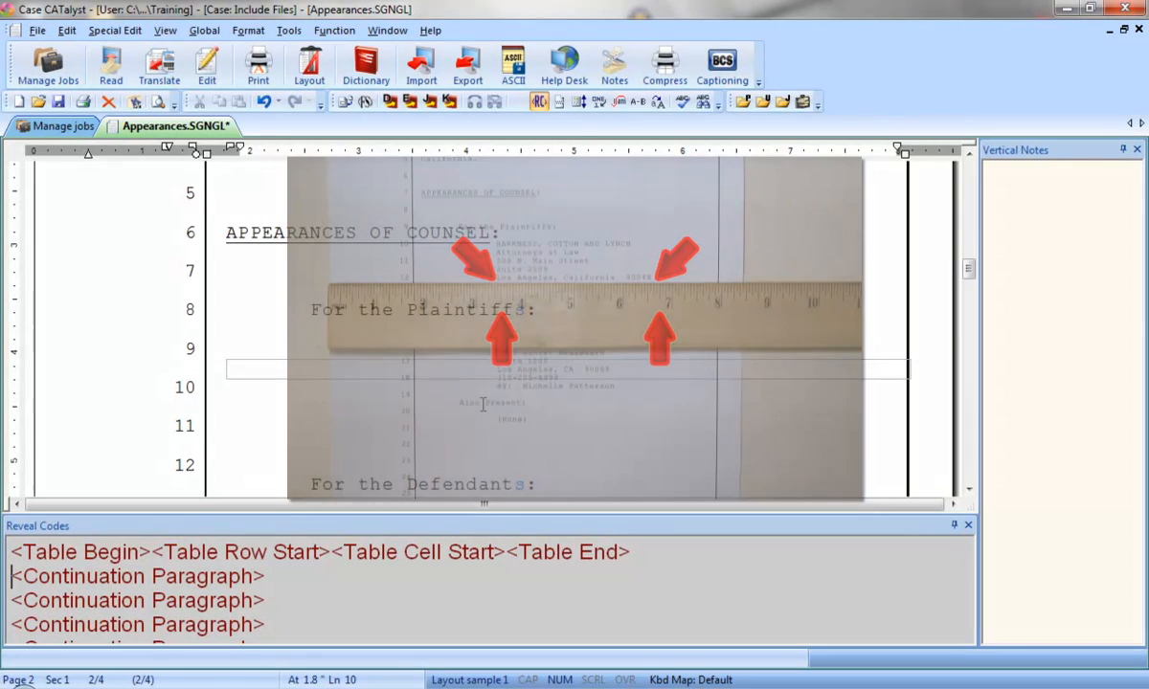
Narrow the new table so its left text margin is at about 3.5 inches and its right margin at about 6.75 inches.
left_click(464, 373)
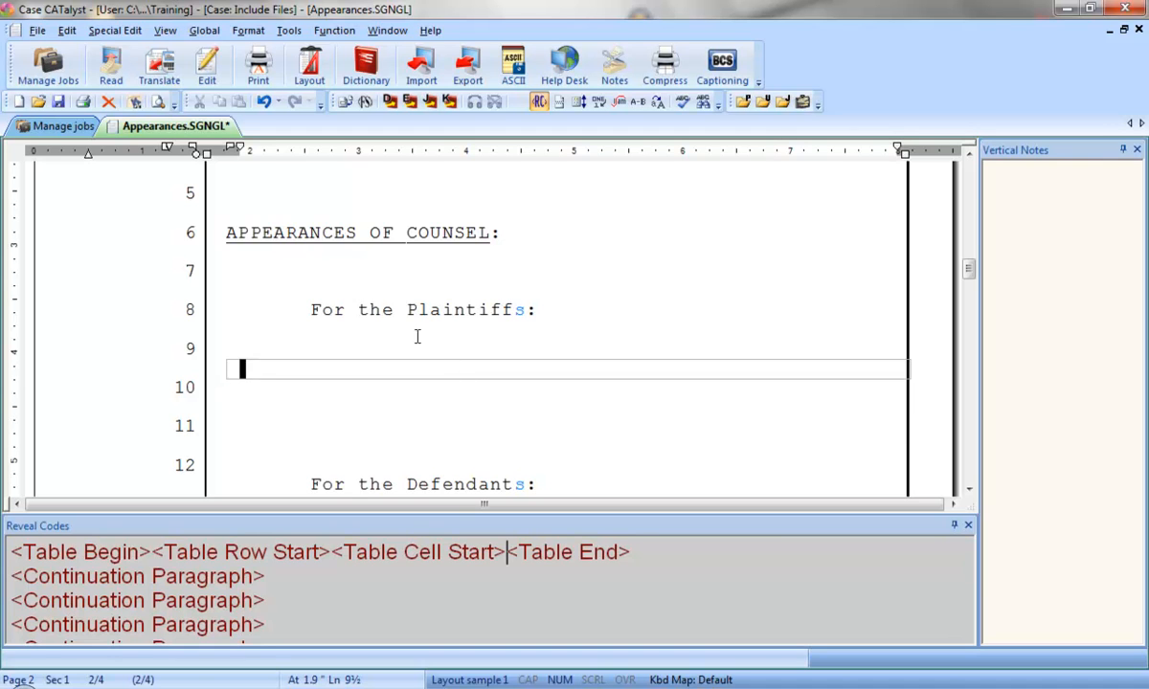
left_click_drag(239, 151, 414, 159)
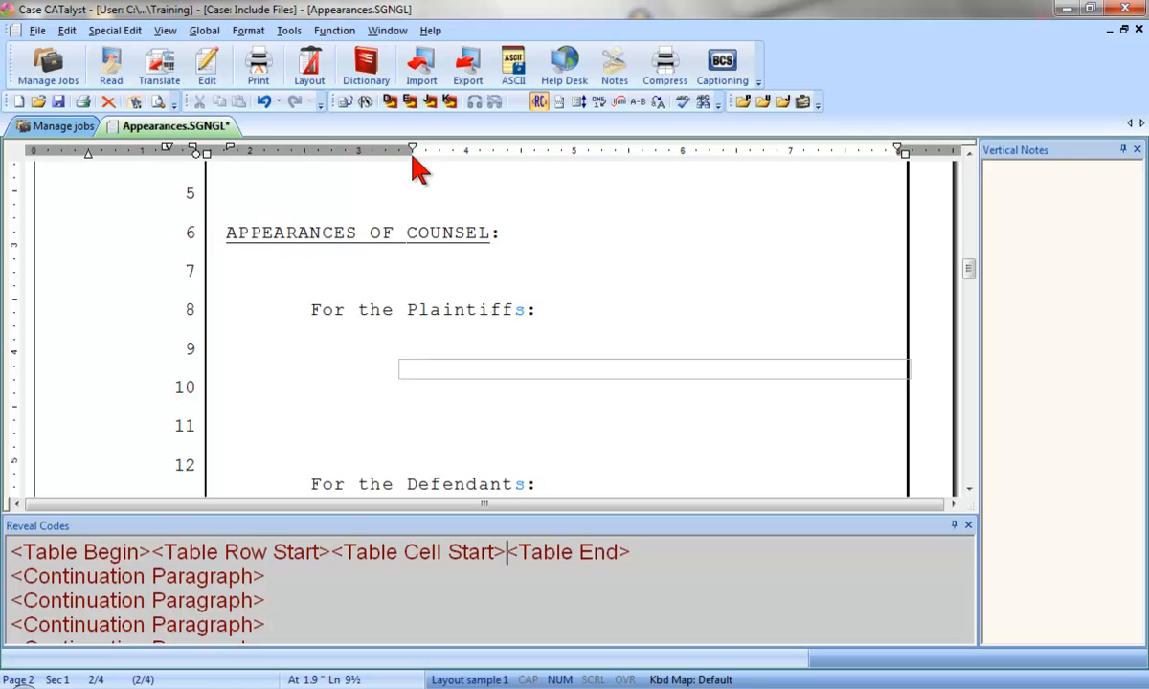
left_click_drag(899, 154, 766, 158)
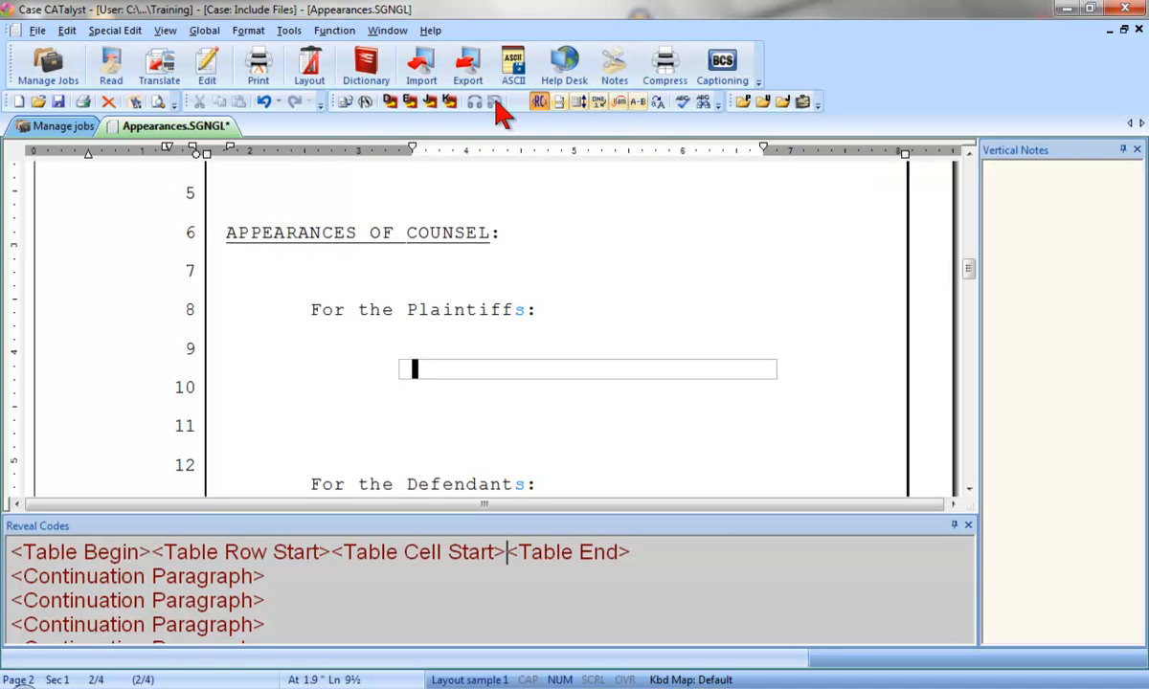
Close the Appearances file and clear the selection in the job list.
right_click(201, 128)
left_click(216, 181)
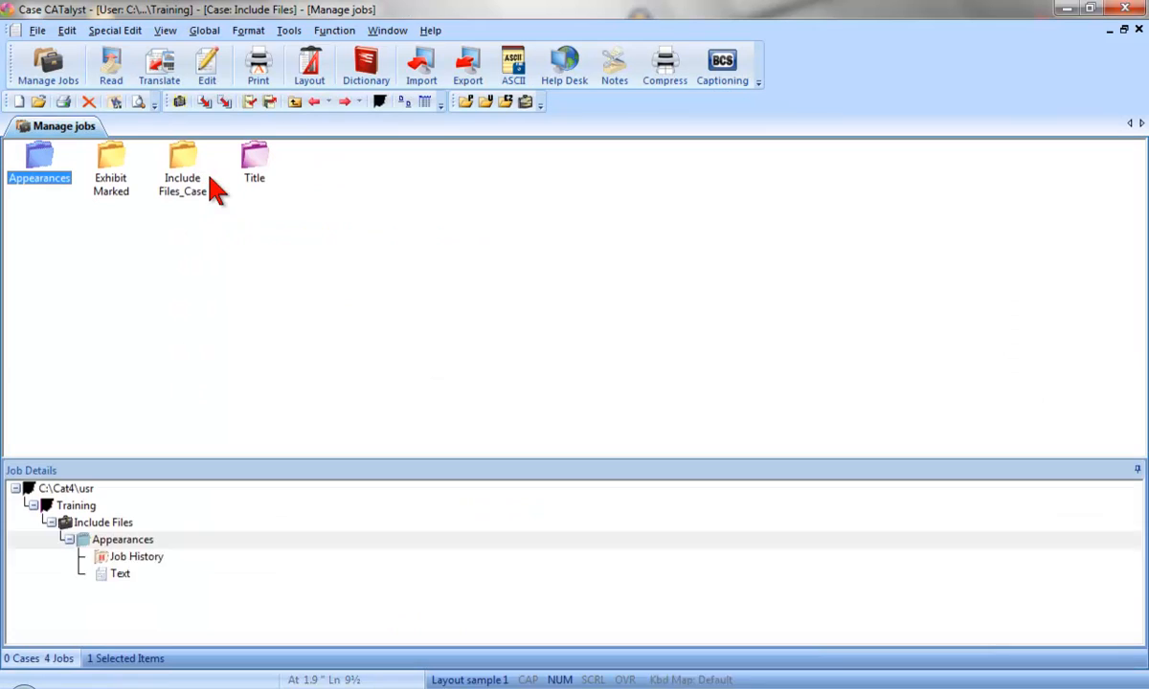
left_click(214, 259)
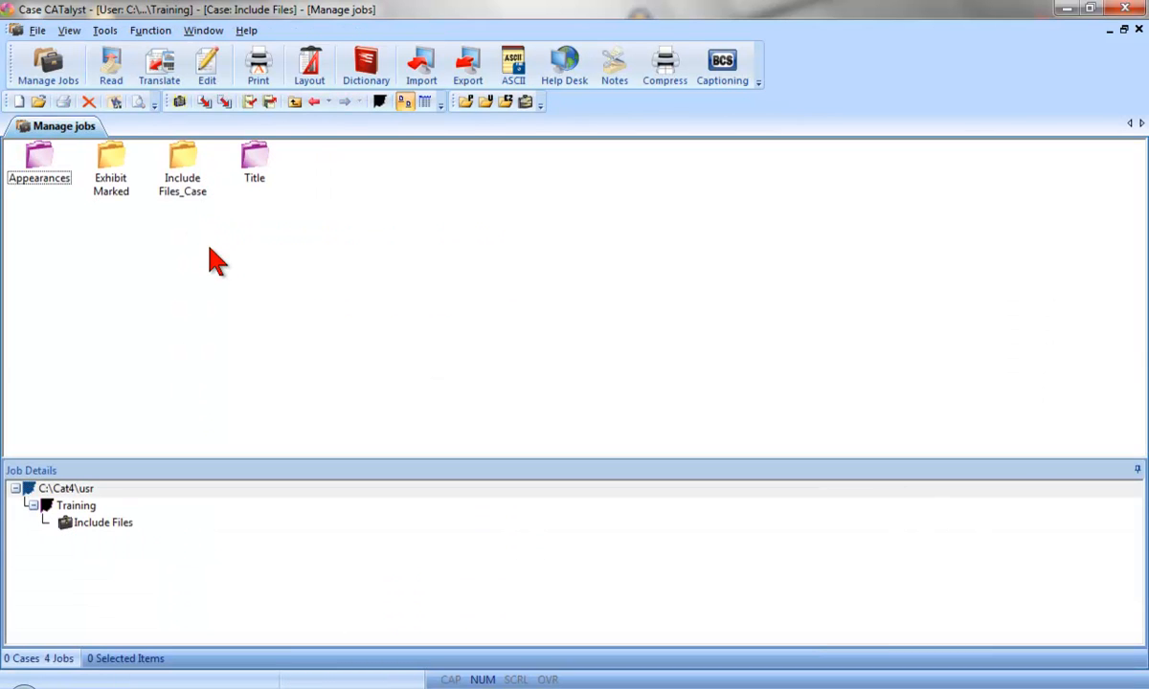